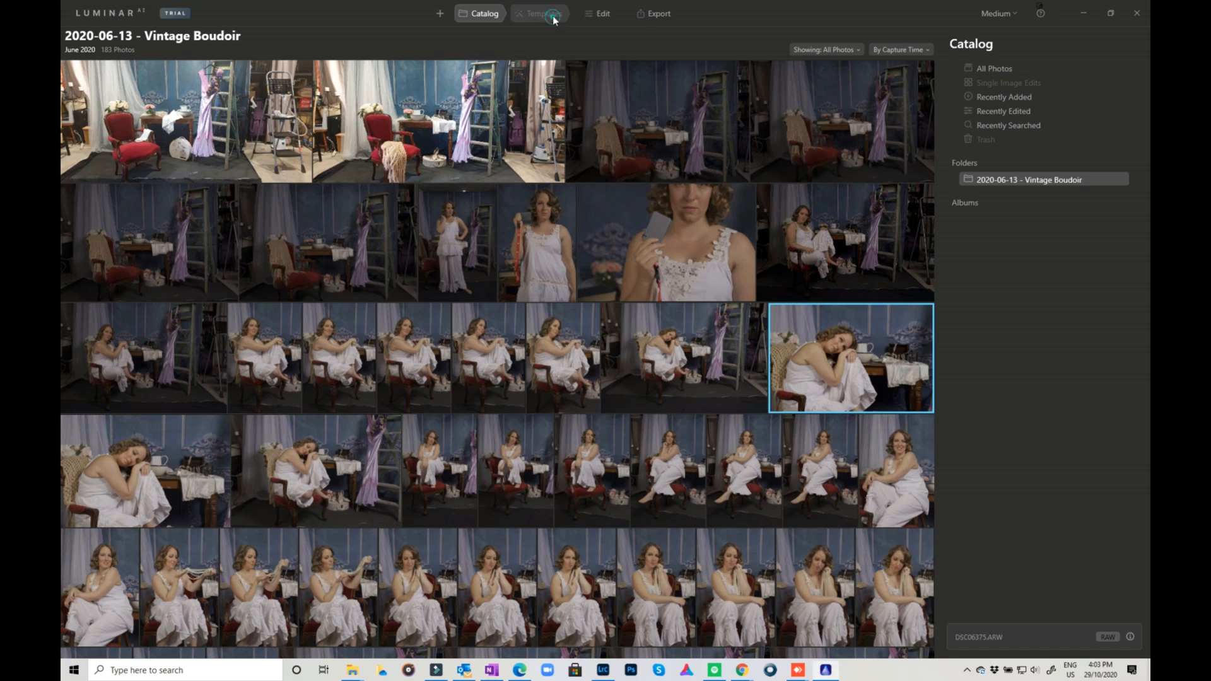
Step: Open the templates for the selected photo DSC06375 and bring up the For This Photo suggestions
left_click(553, 16)
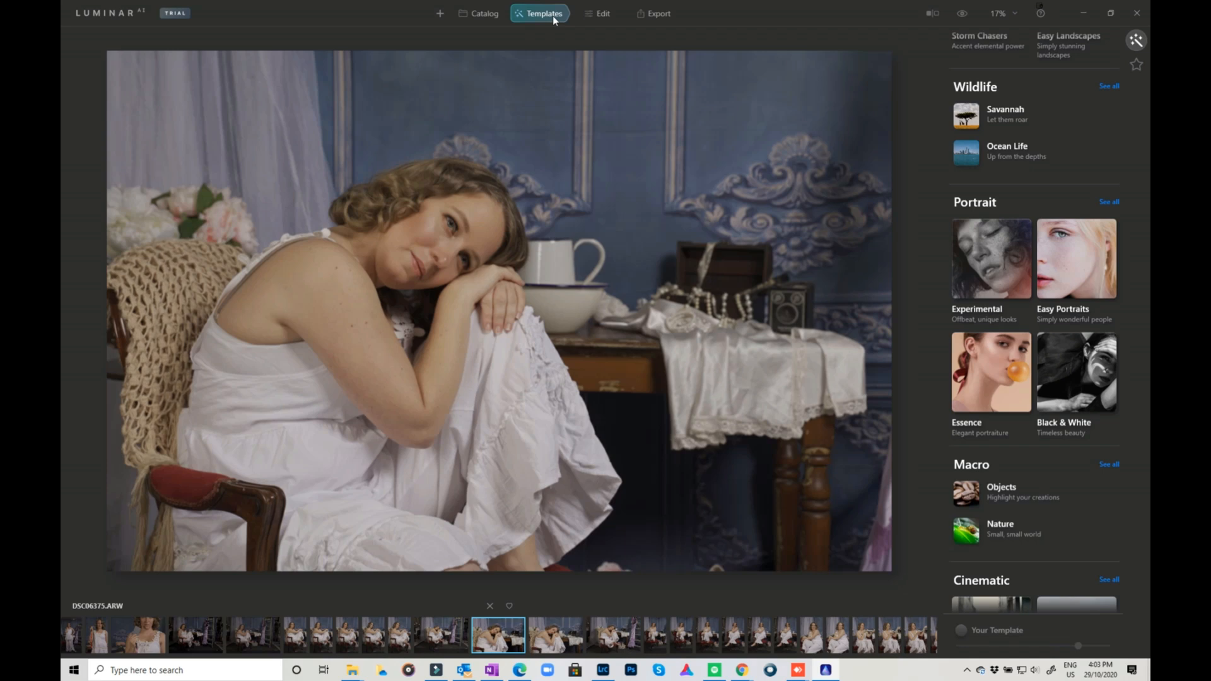
scroll(1111, 224, "up", 2)
scroll(1114, 225, "up", 2)
scroll(1115, 226, "up", 2)
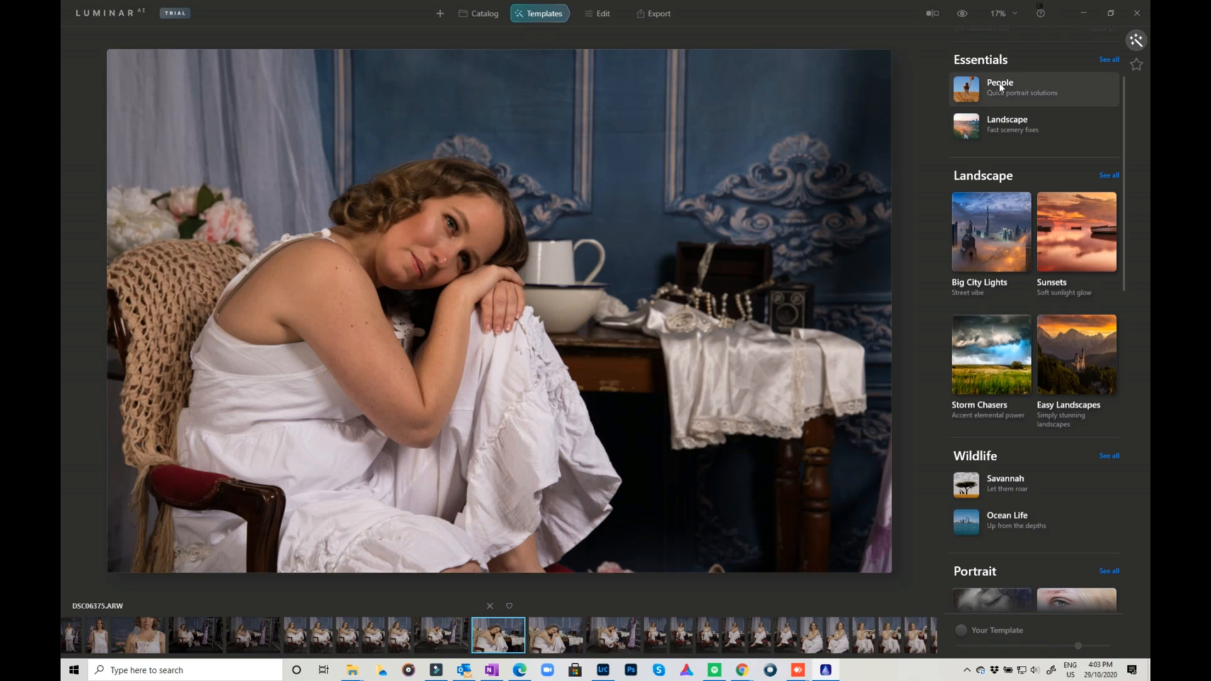
scroll(999, 86, "up", 1)
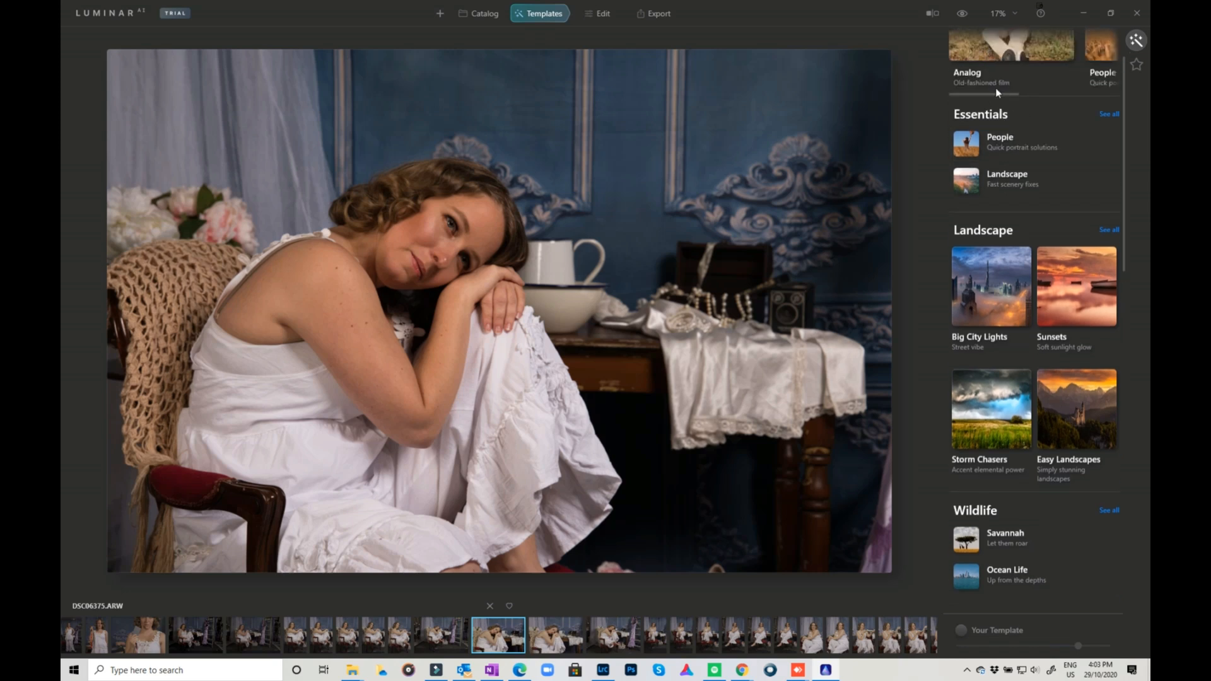
scroll(994, 95, "right", 2)
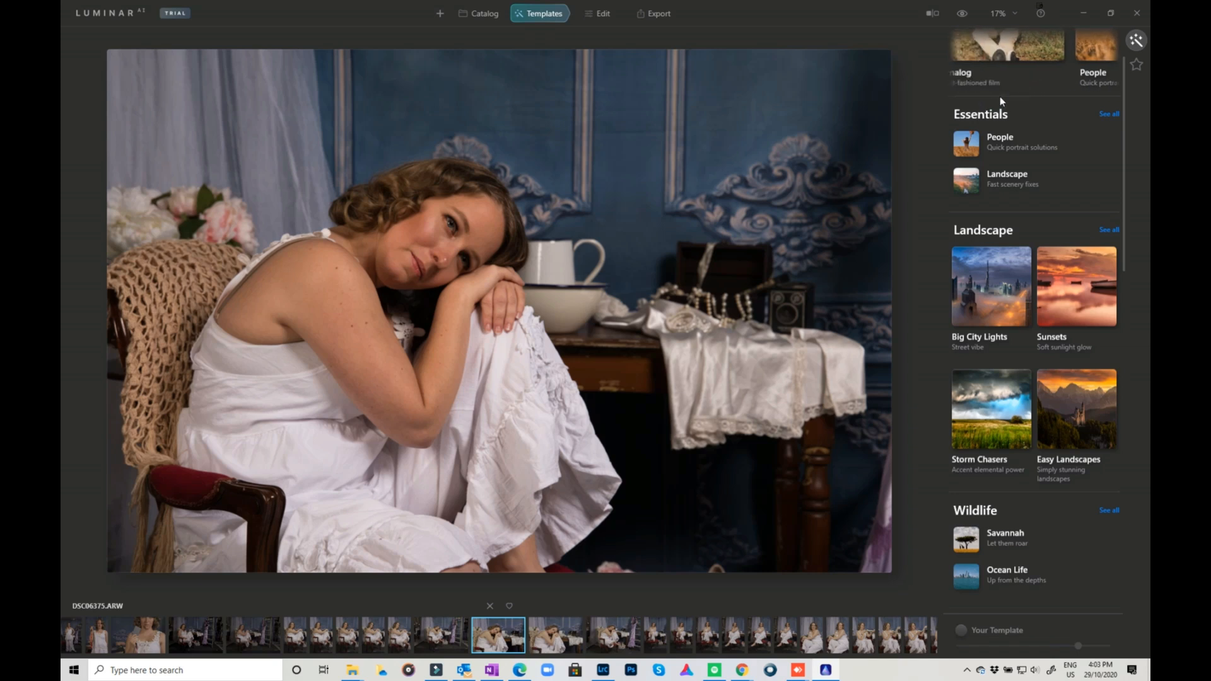
scroll(998, 97, "up", 2)
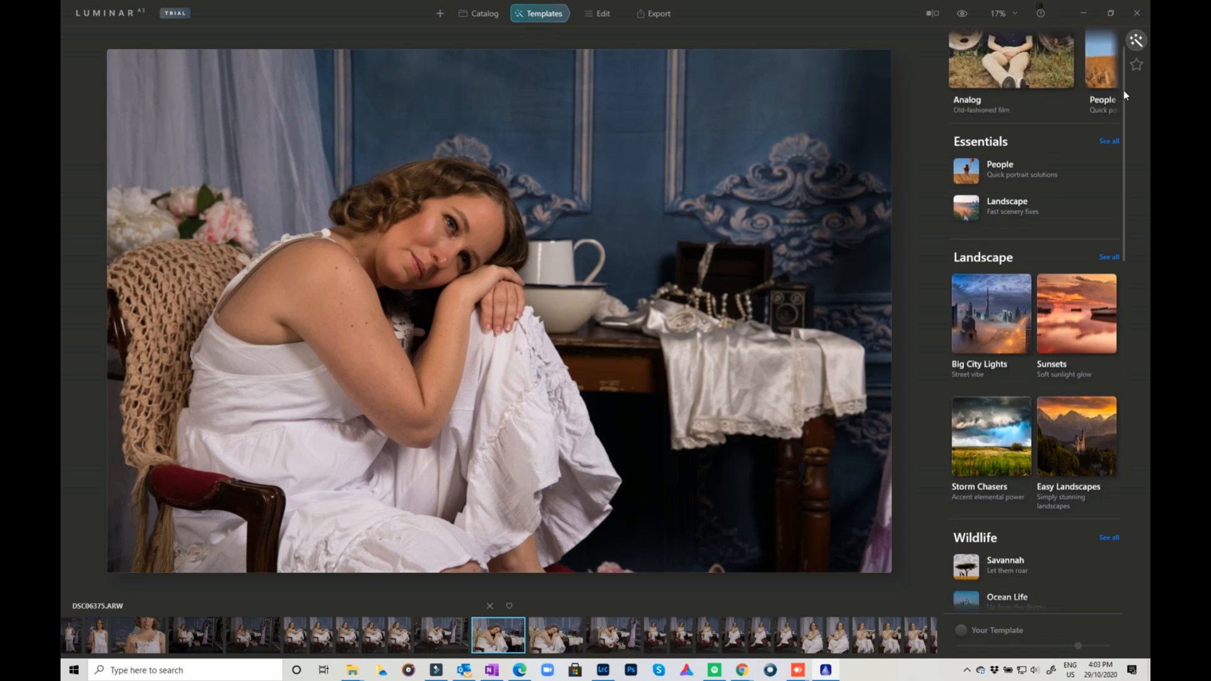
scroll(1123, 89, "up", 2)
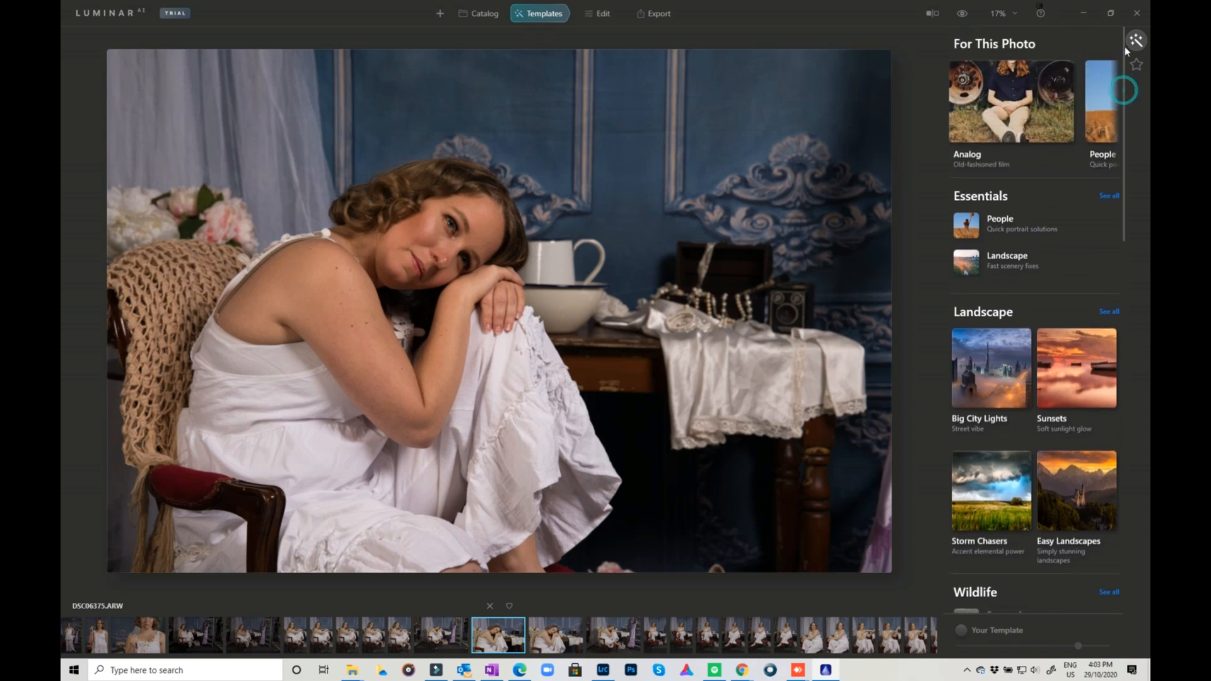
Step: Try the Nostalgic Haze and Comfort Mood templates from the suggested Analog collection on the photo
left_click(1051, 166)
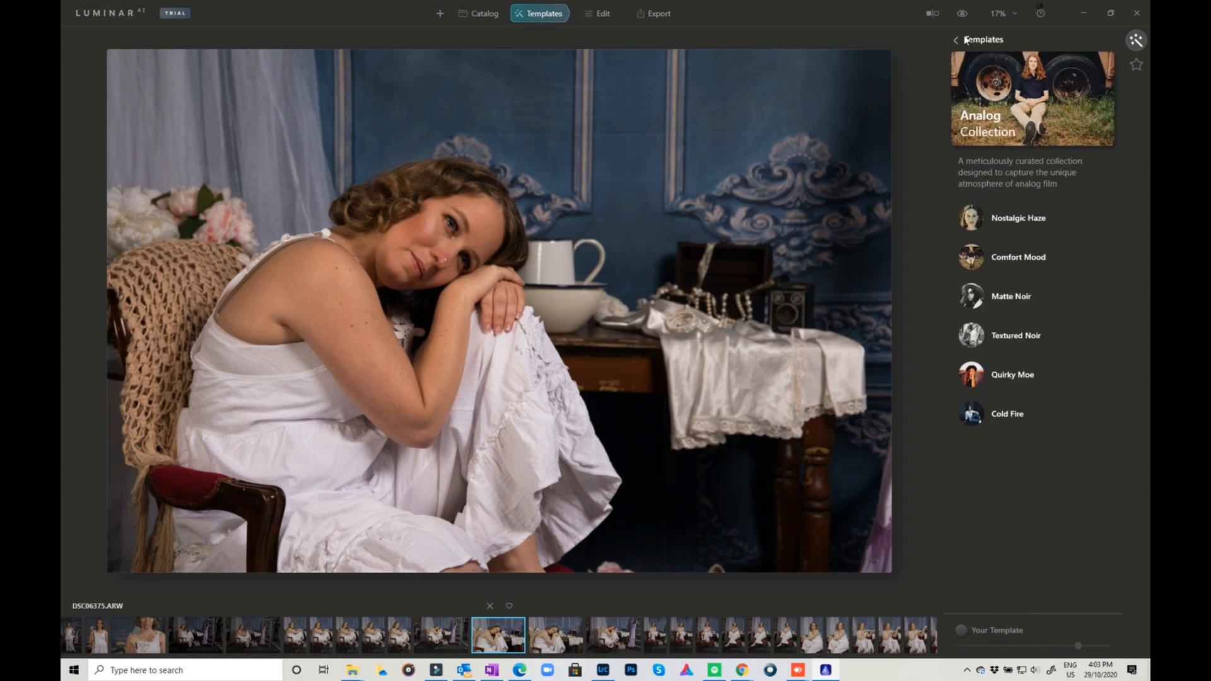
left_click(1008, 220)
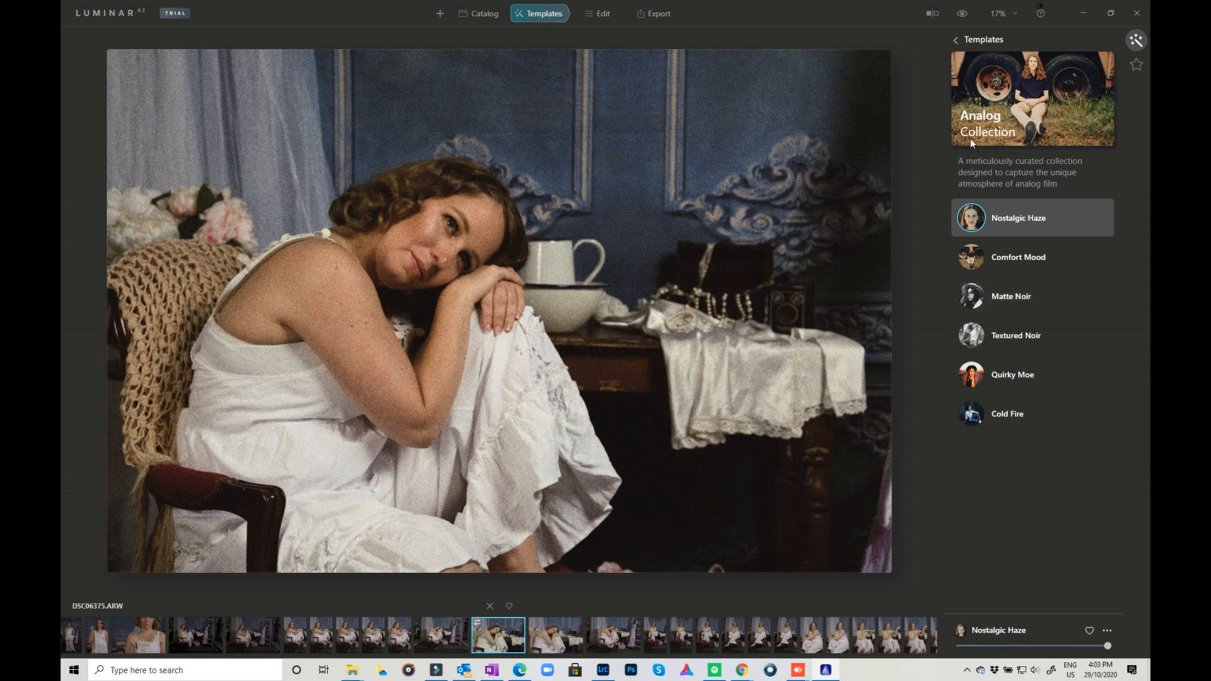
left_click(1003, 261)
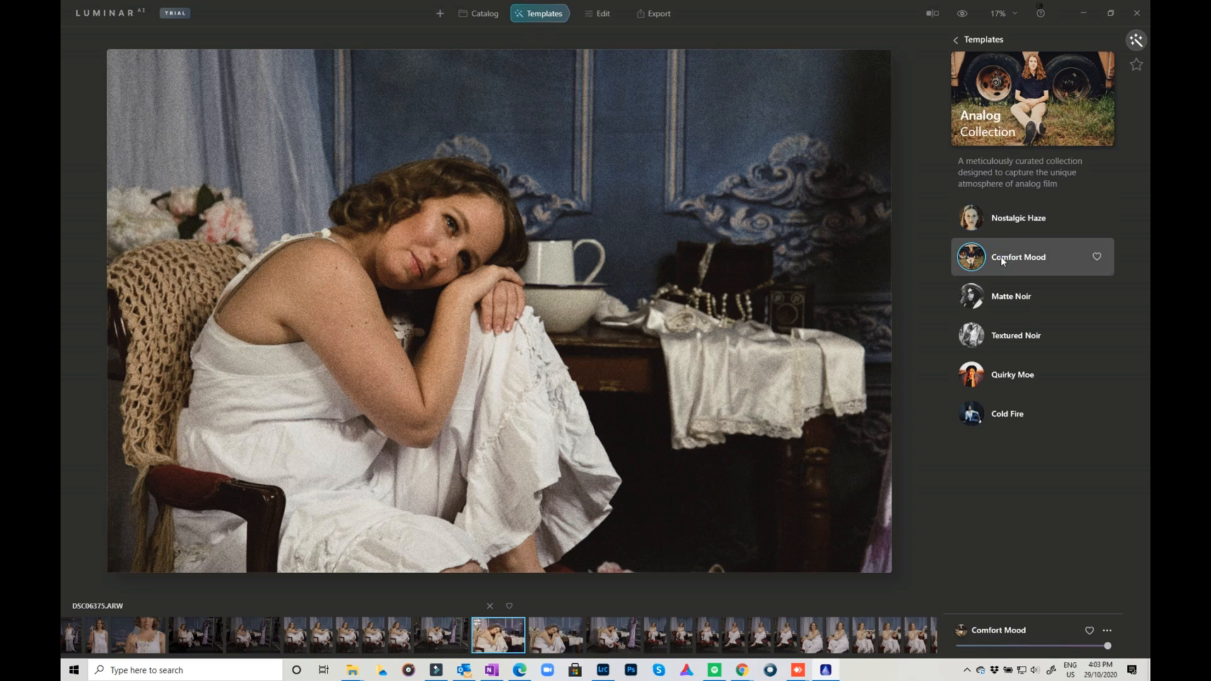
Step: Try the suggested People collection's Midday, Focus, Iconic, Brush Up and Featured Face templates on the photo
left_click(956, 40)
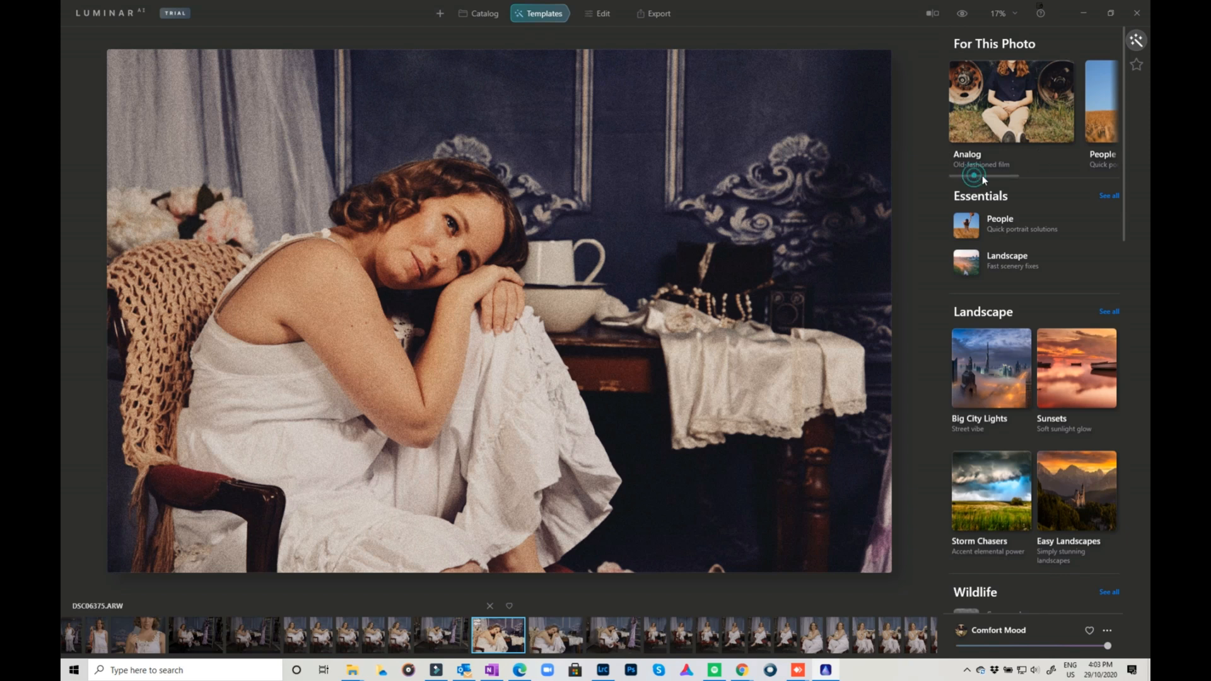
left_click_drag(974, 178, 1014, 179)
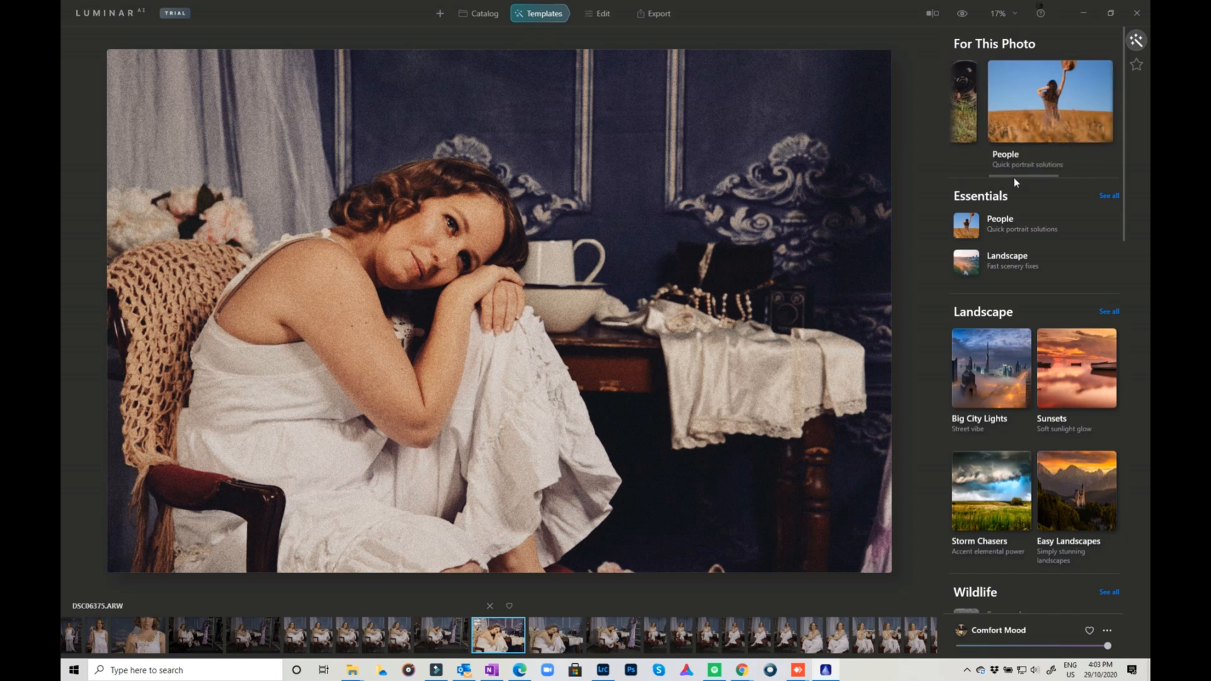
left_click(1046, 105)
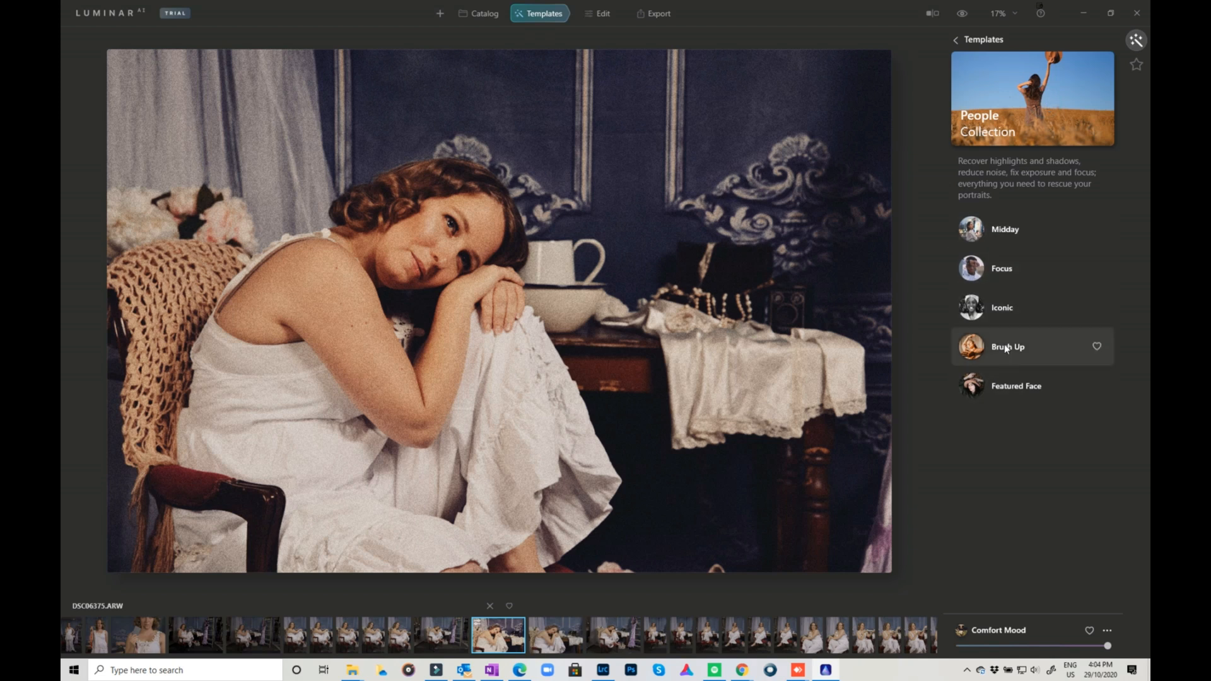
left_click(1001, 233)
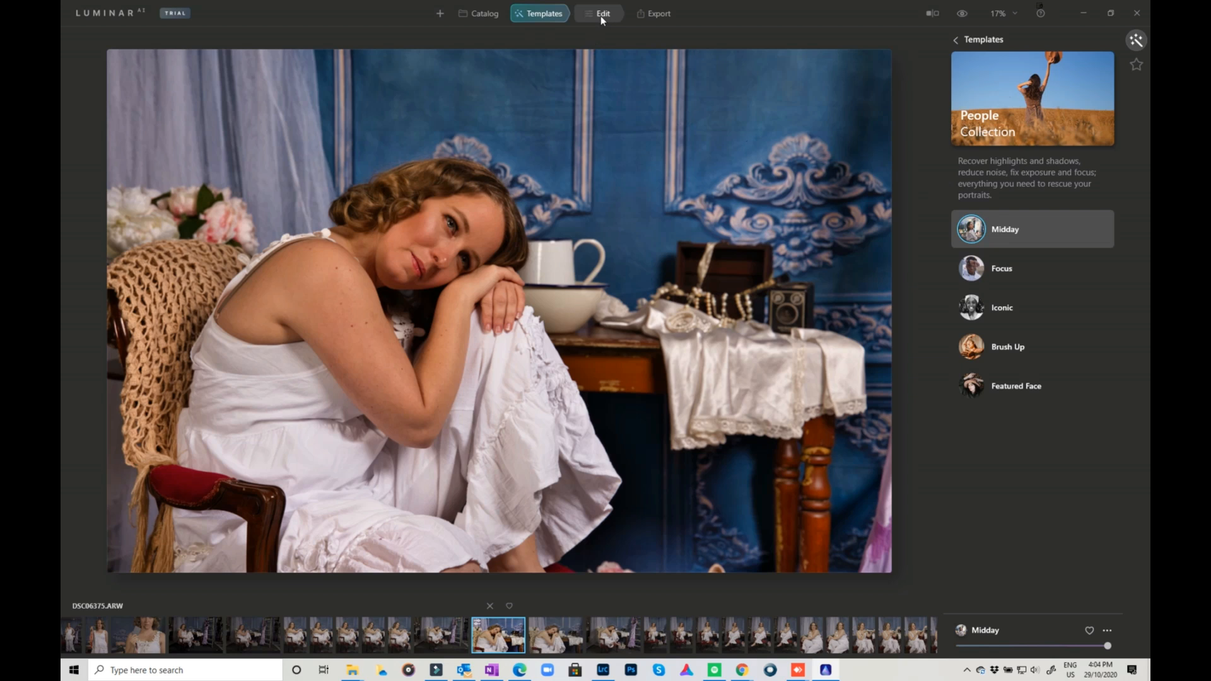
left_click(1013, 271)
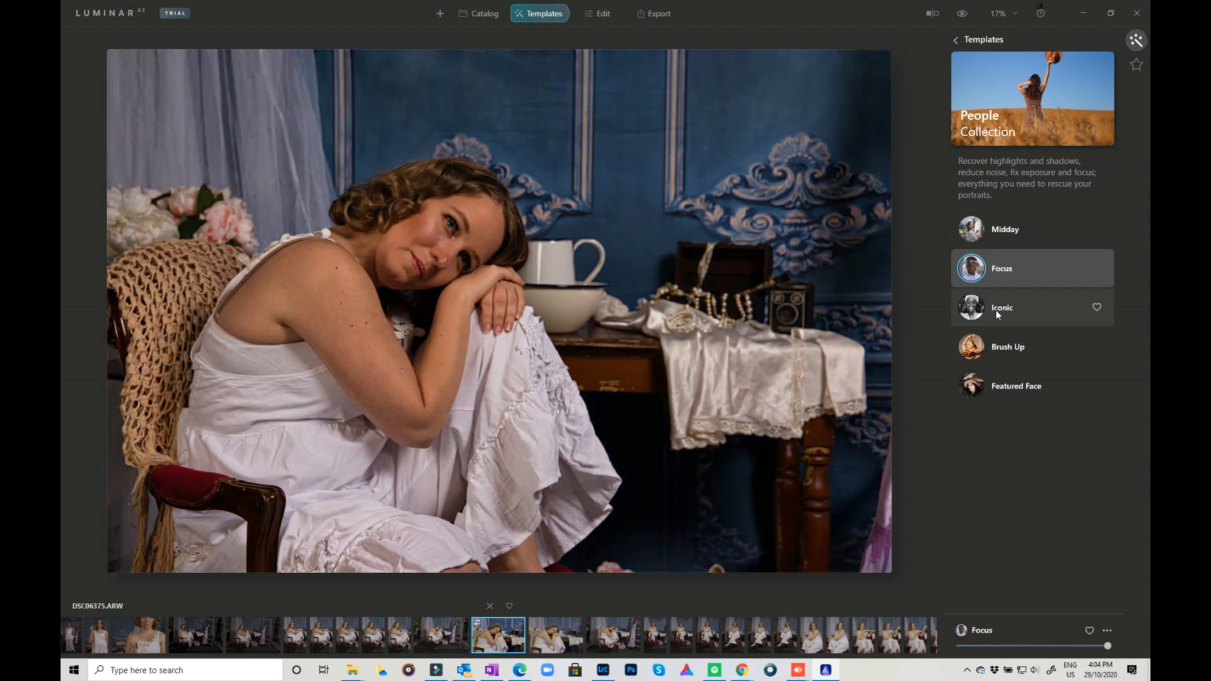
left_click(996, 309)
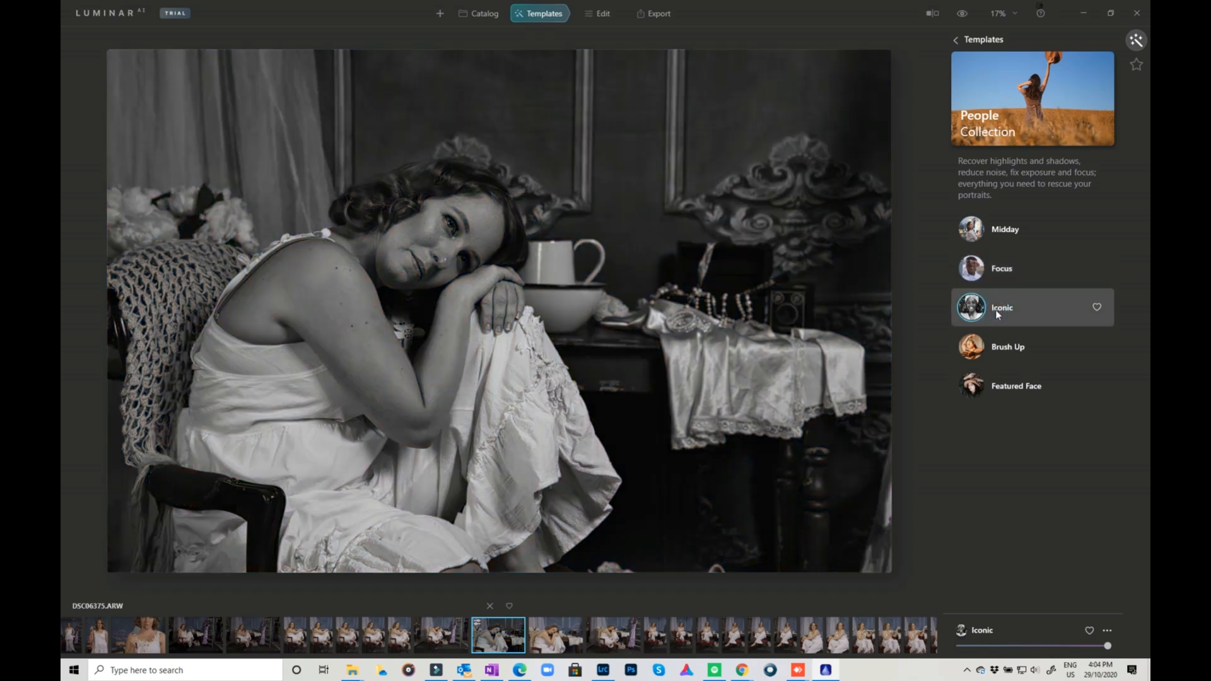
left_click(1008, 352)
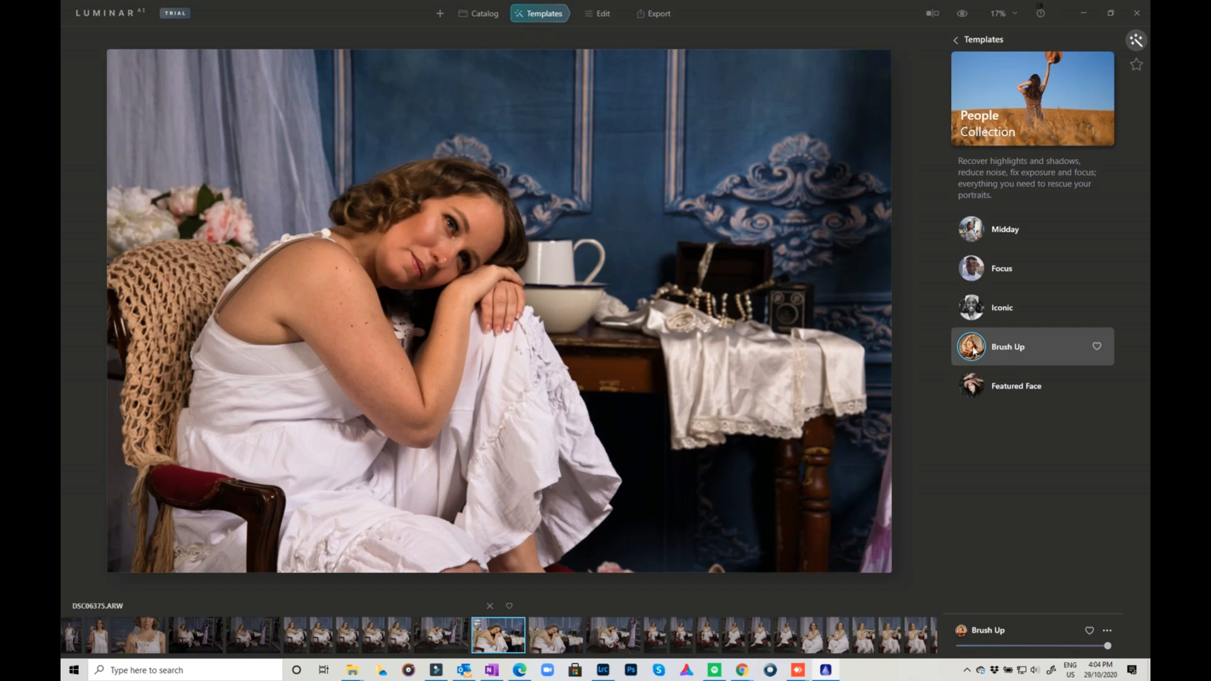
left_click(1015, 386)
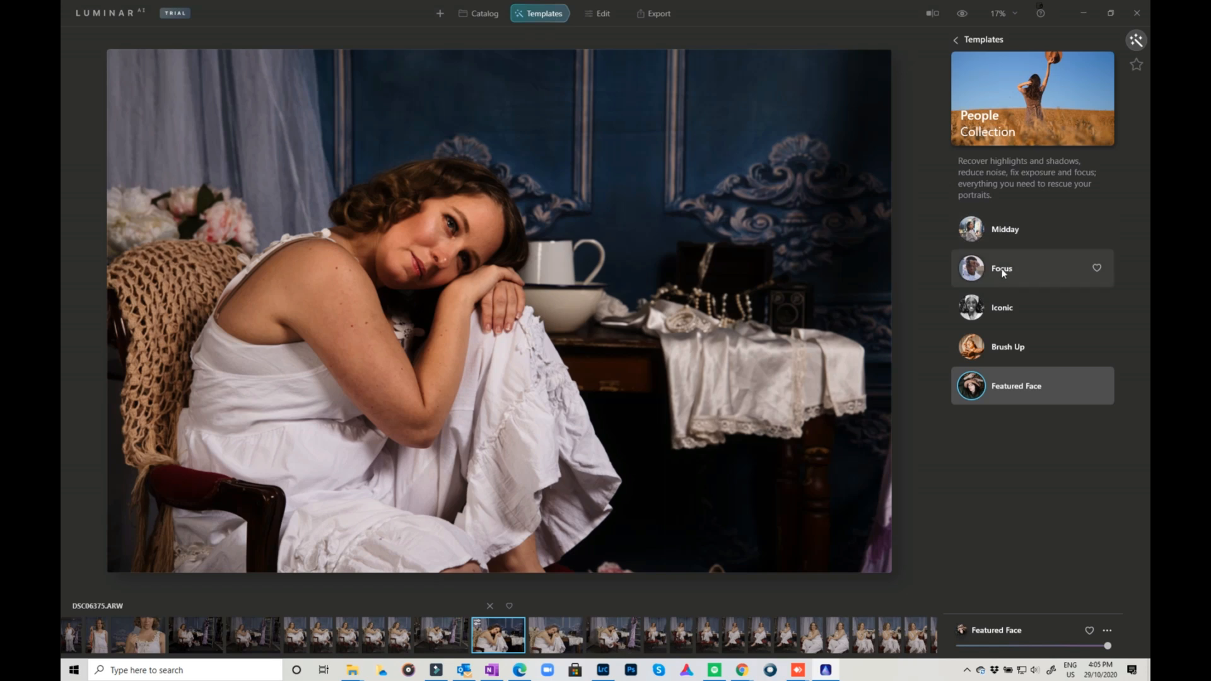
Step: Return to the template overview and look through its categories, ending at the Portrait collections
left_click(963, 40)
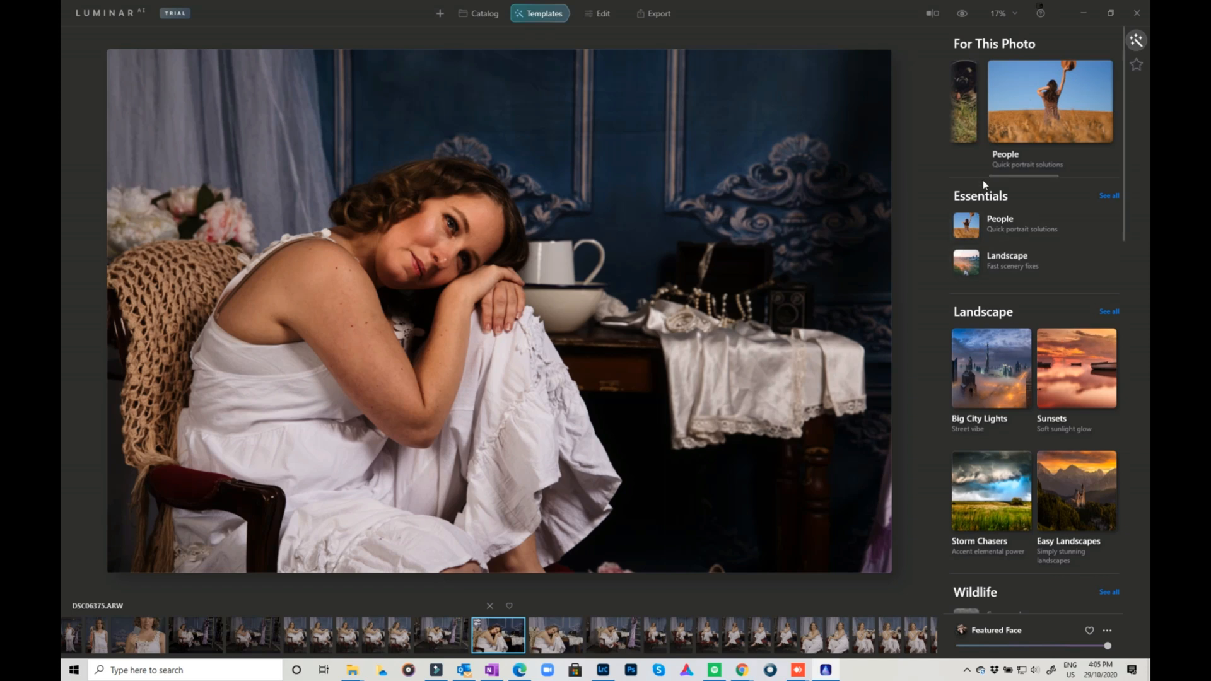
scroll(982, 315, "down", 1)
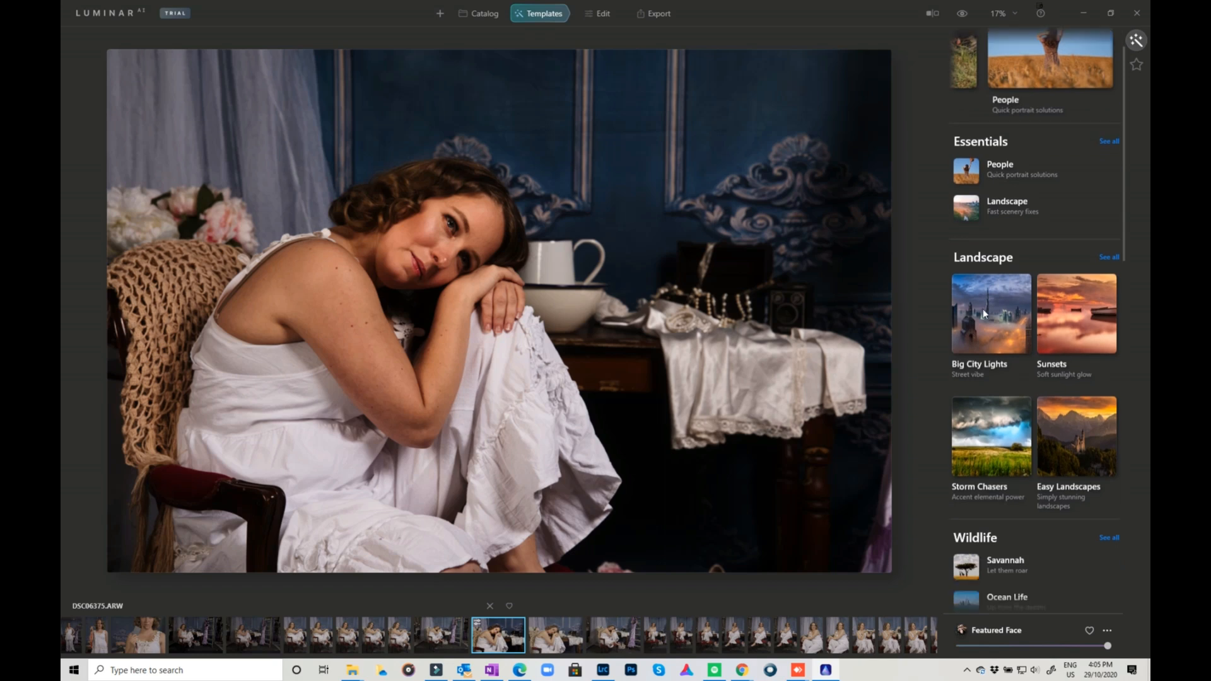
scroll(983, 313, "down", 3)
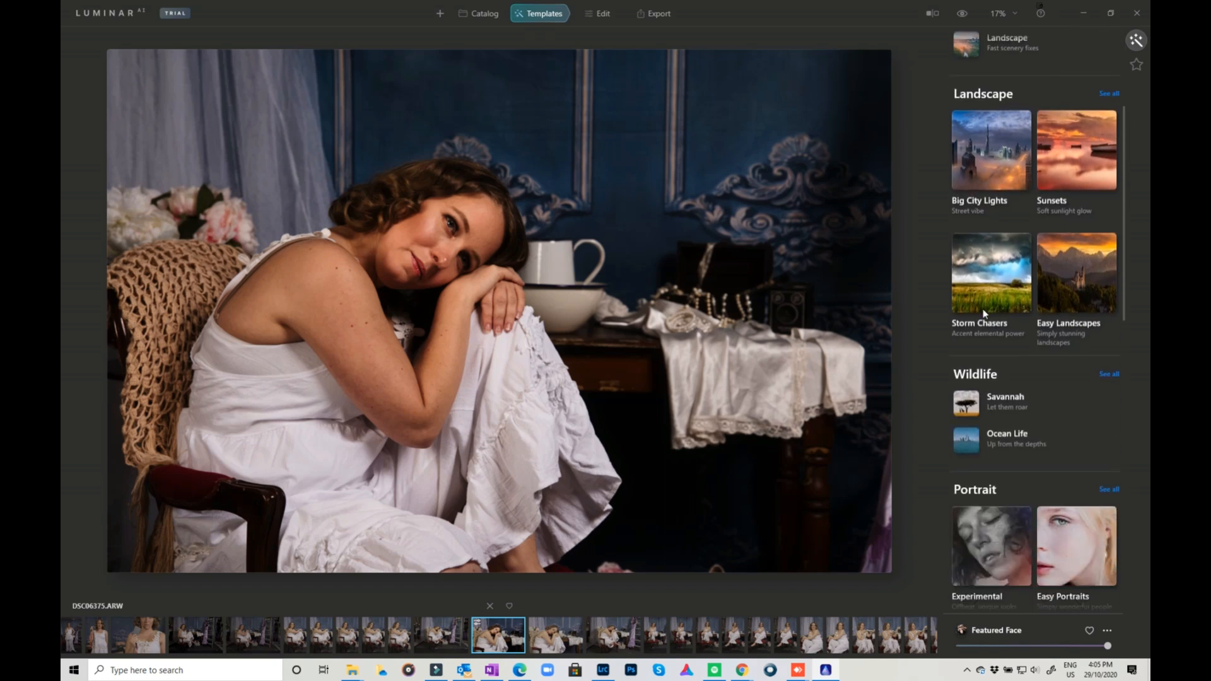
scroll(983, 313, "down", 2)
scroll(984, 314, "up", 2)
scroll(983, 313, "down", 2)
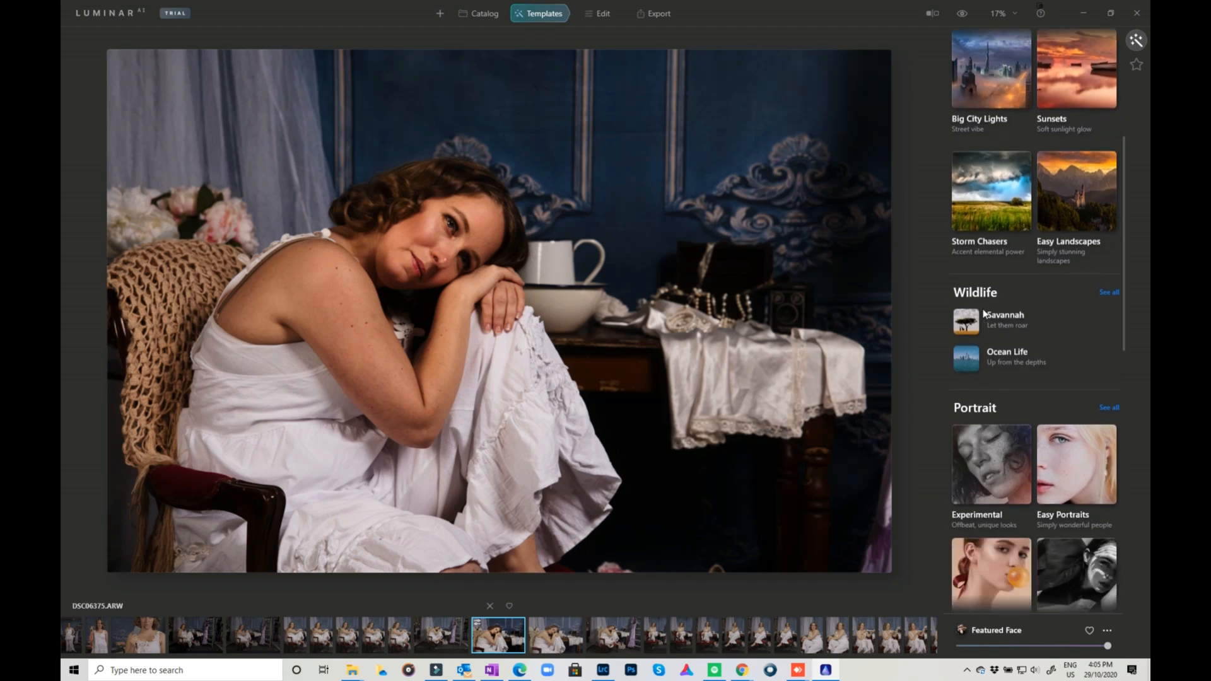
scroll(984, 313, "down", 3)
scroll(983, 313, "down", 2)
scroll(984, 314, "down", 4)
scroll(984, 313, "down", 2)
scroll(983, 313, "up", 5)
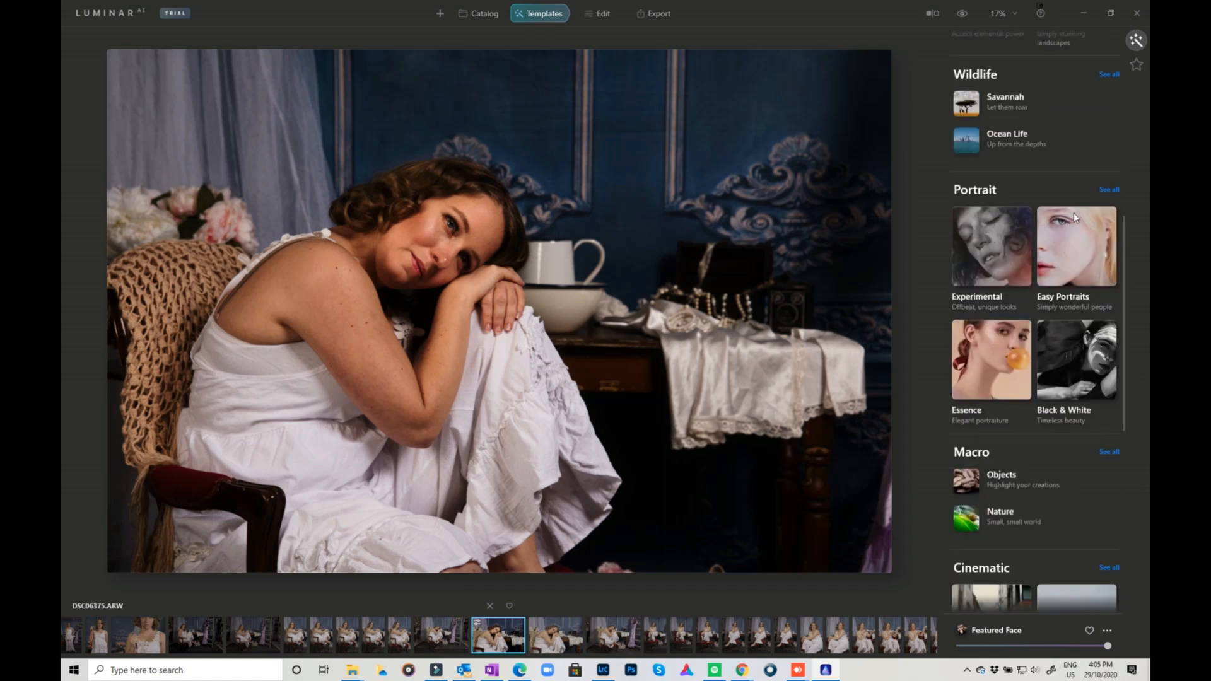
Step: Try the Feather Light and Color Ramp templates from the Experimental portrait collection on the photo
left_click(991, 250)
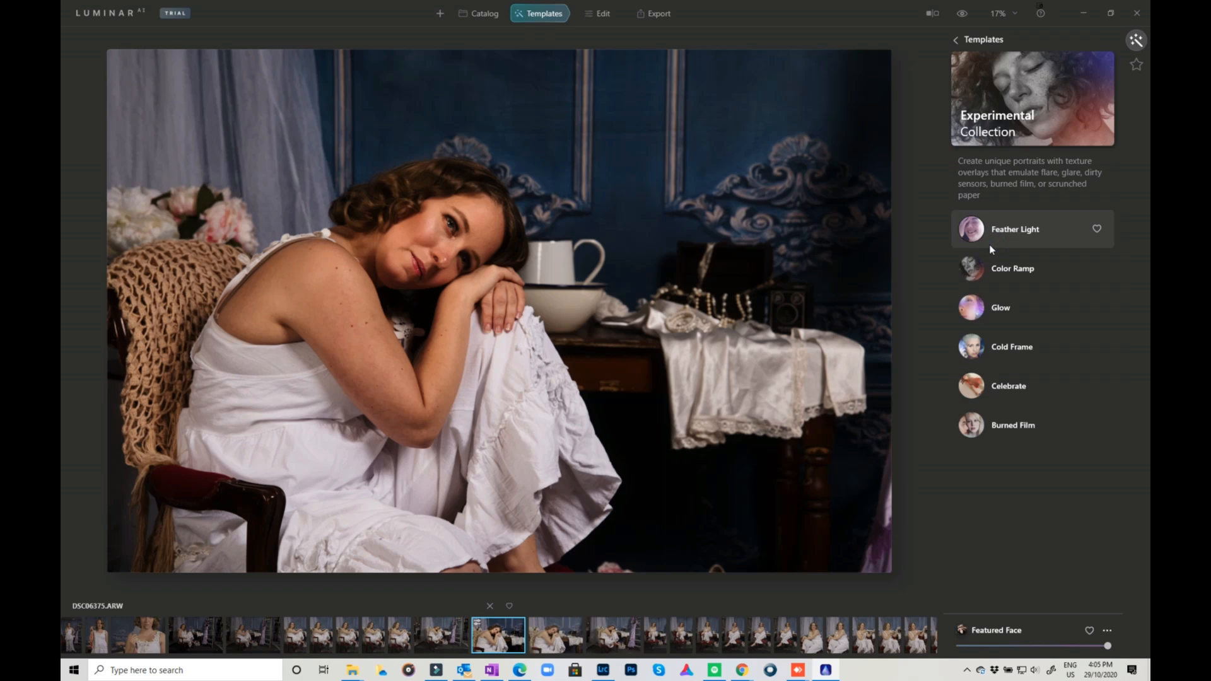
left_click(1007, 230)
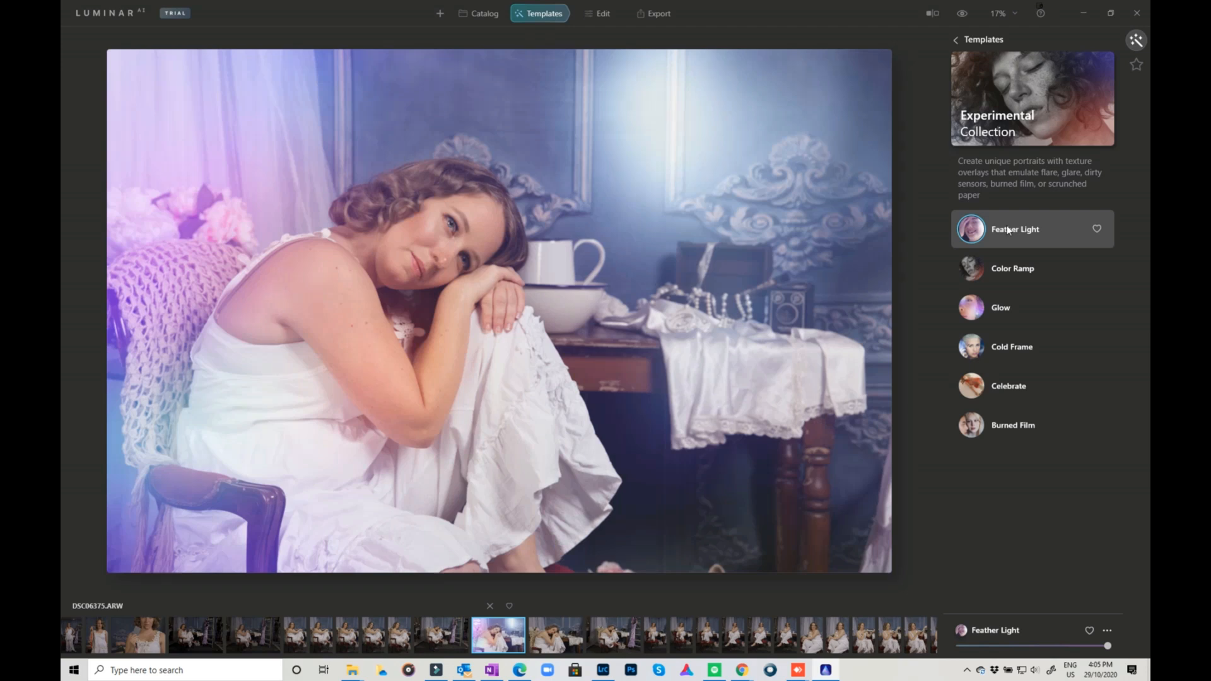
left_click(1098, 231)
left_click(1023, 270)
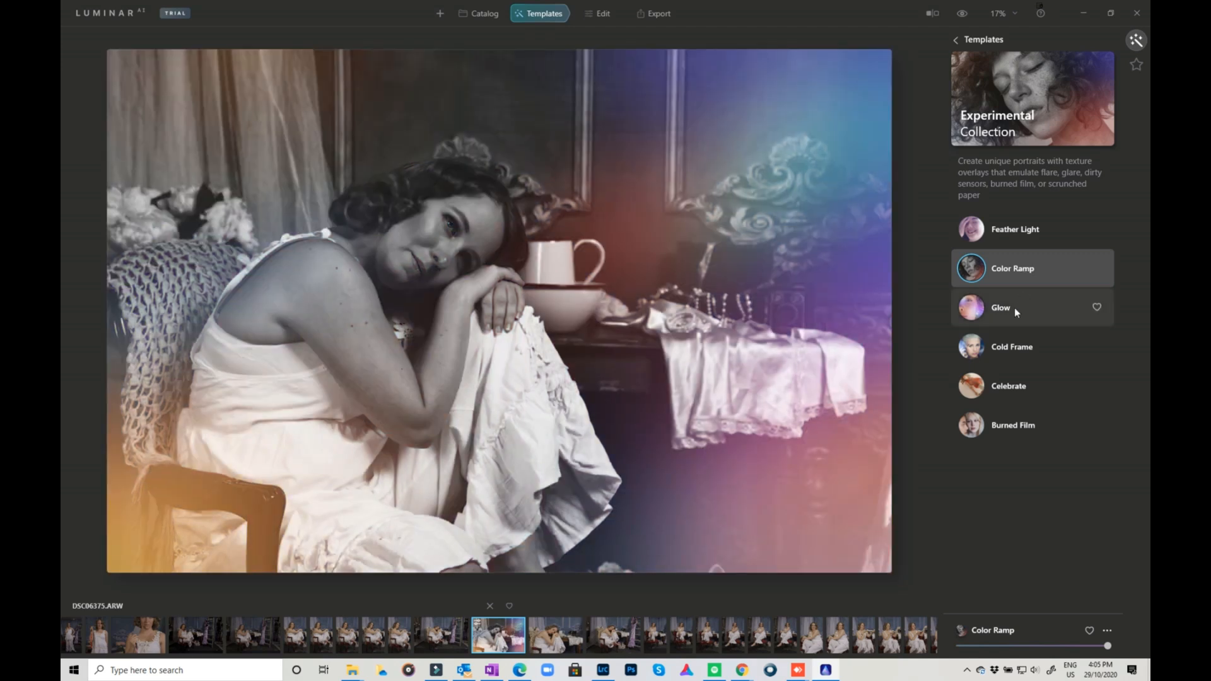
Step: Apply the Glow template to DSC06375 and also to the wider shot DSC06374, and return to DSC06375
left_click(1014, 308)
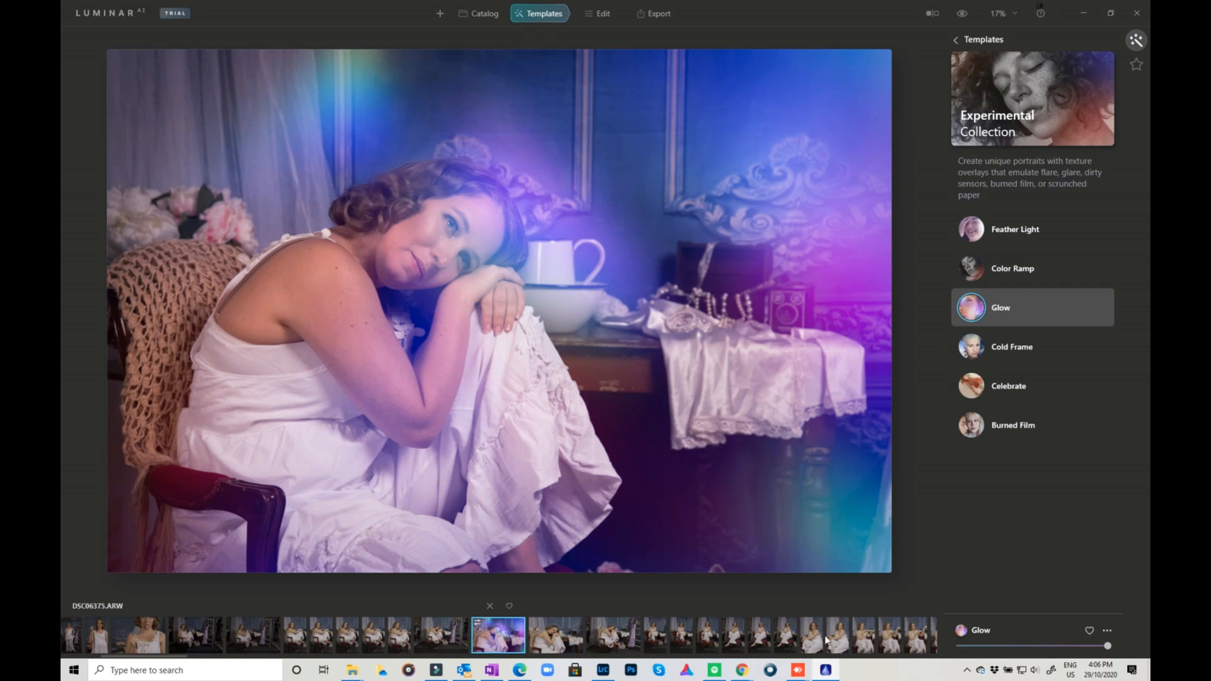
left_click(445, 639)
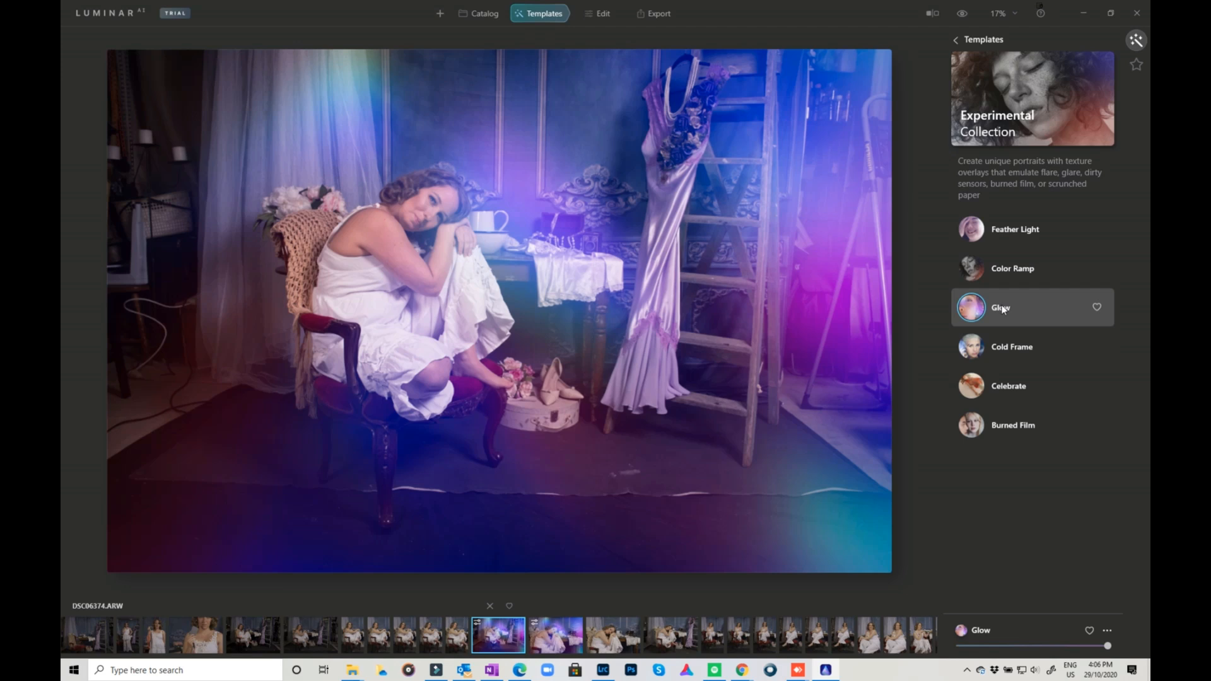
left_click(566, 640)
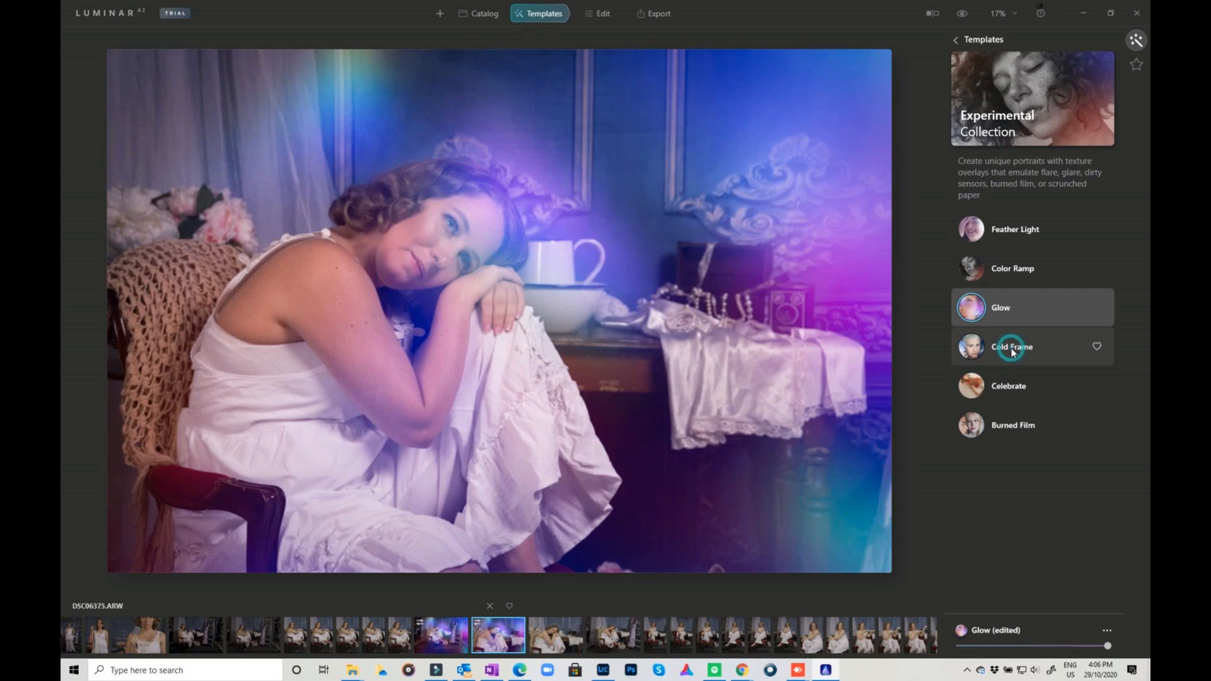
Step: Try the Cold Frame and Celebrate templates from the Experimental collection on DSC06375
left_click(1012, 350)
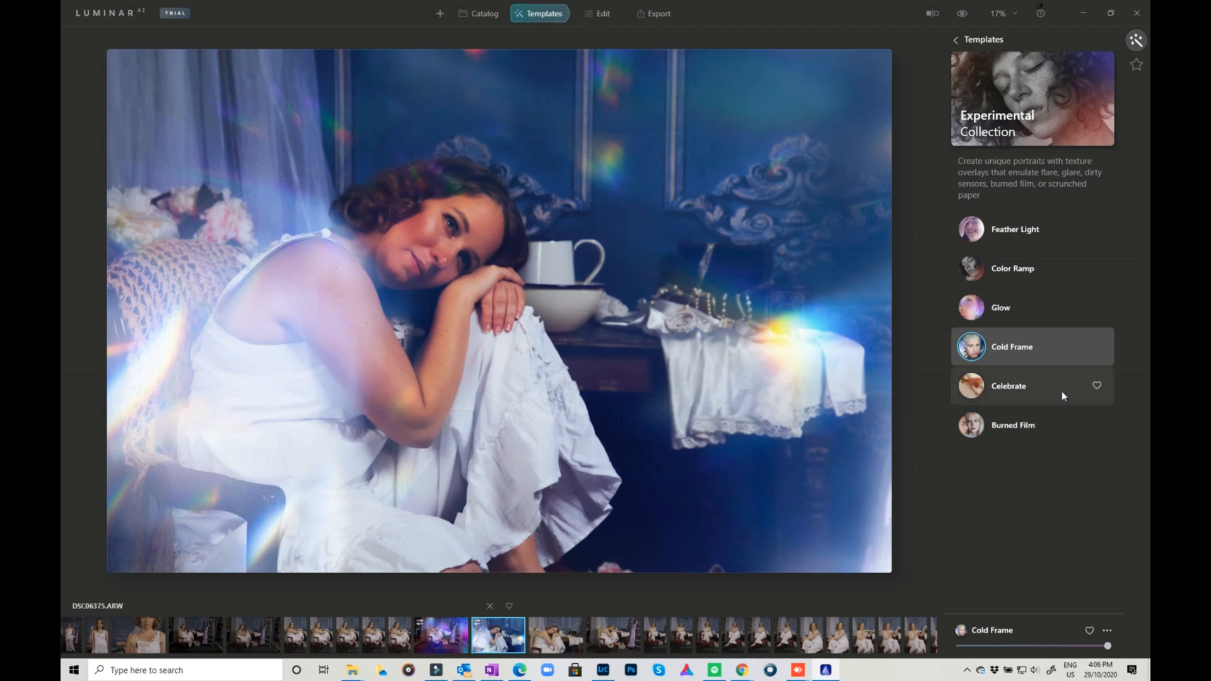
left_click(1009, 385)
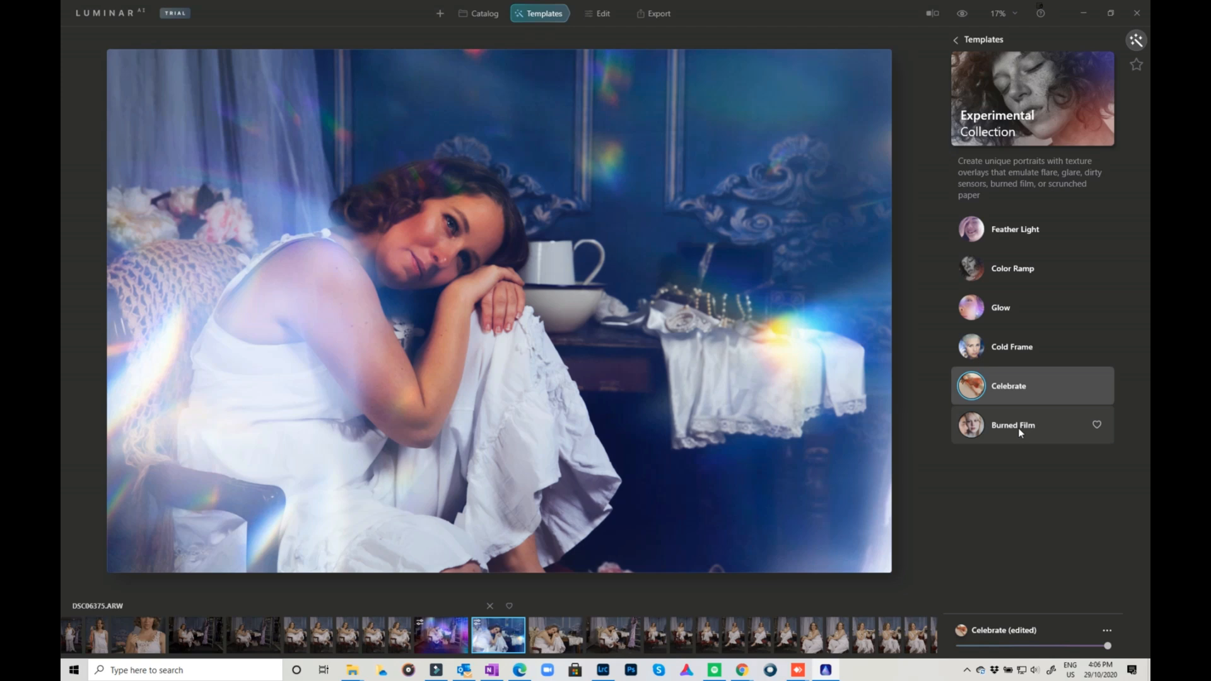
mouse_move(1018, 428)
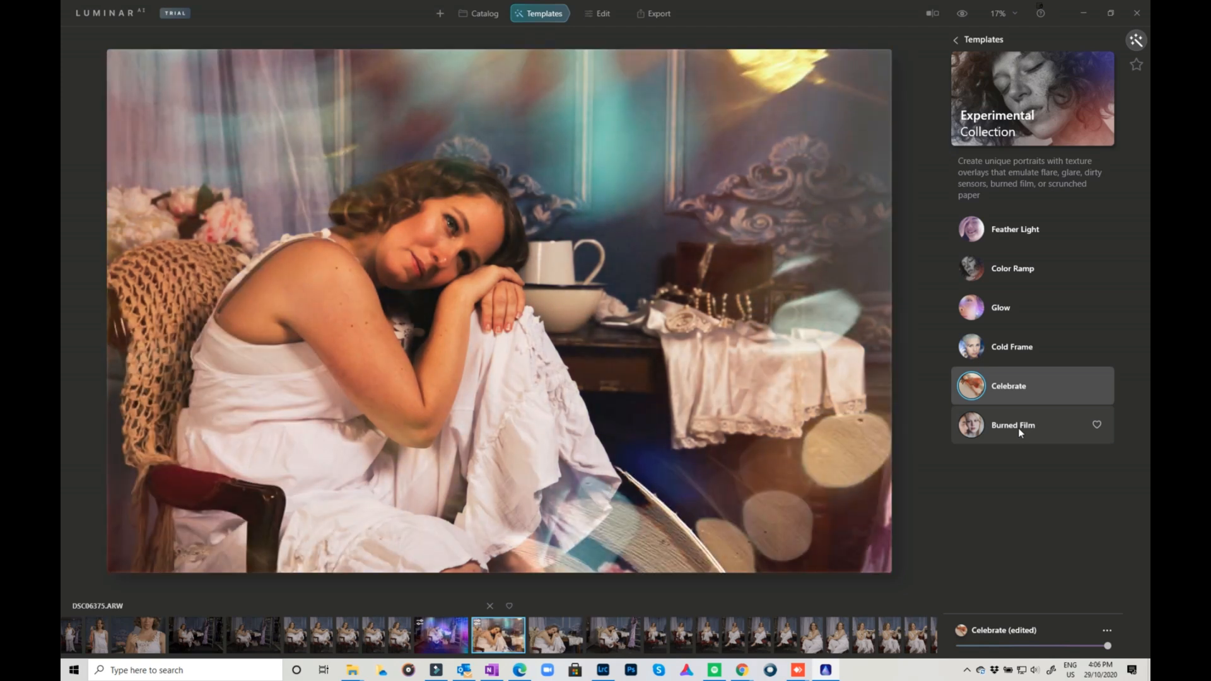
Step: Try Low Key from the Easy Portraits collection on the photo, and replace it with the Vignette template
left_click(967, 41)
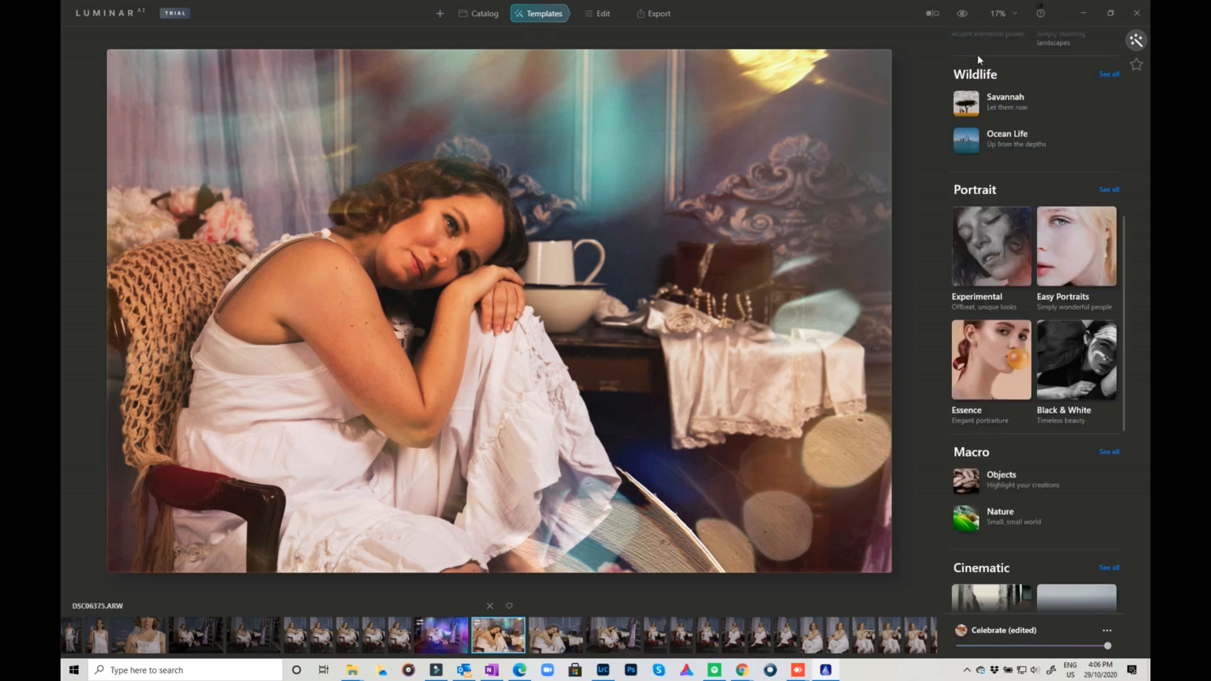
left_click(1077, 251)
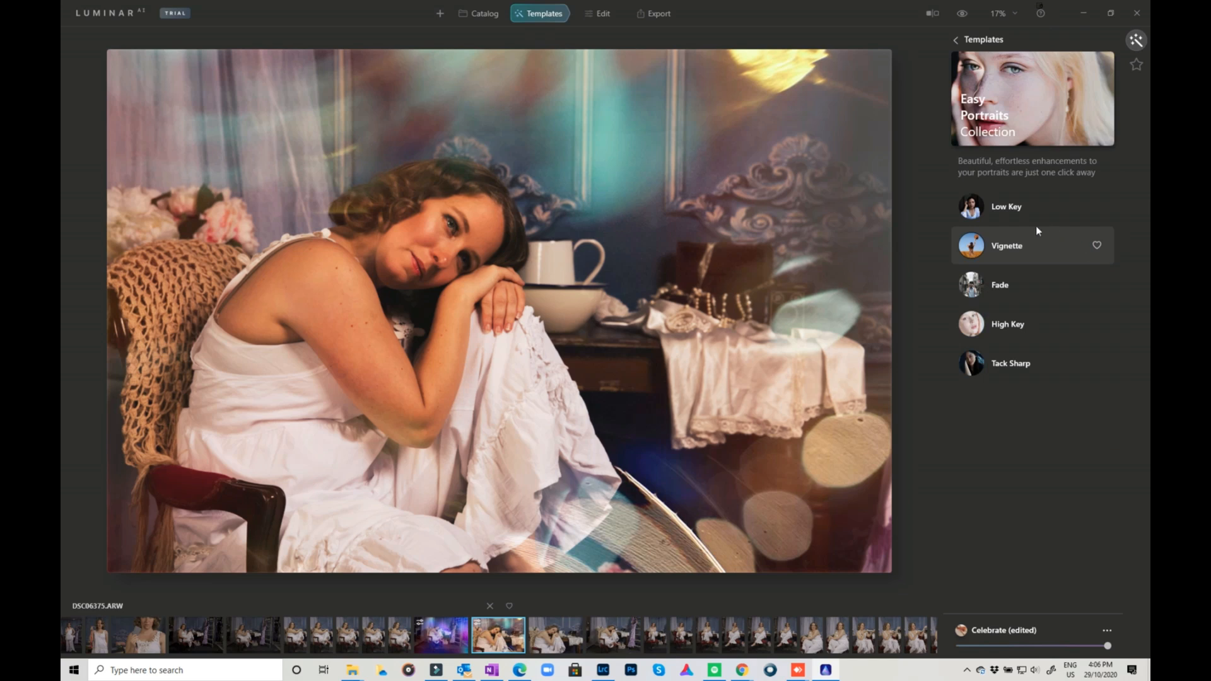
left_click(1009, 209)
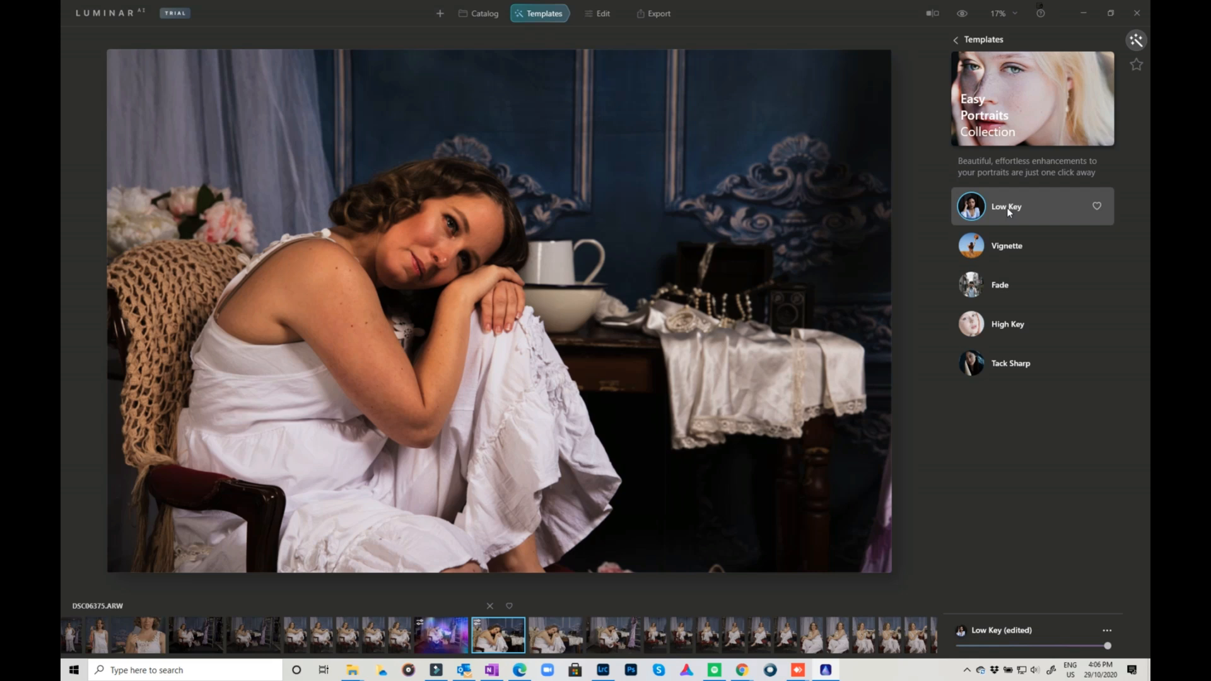
left_click(1004, 247)
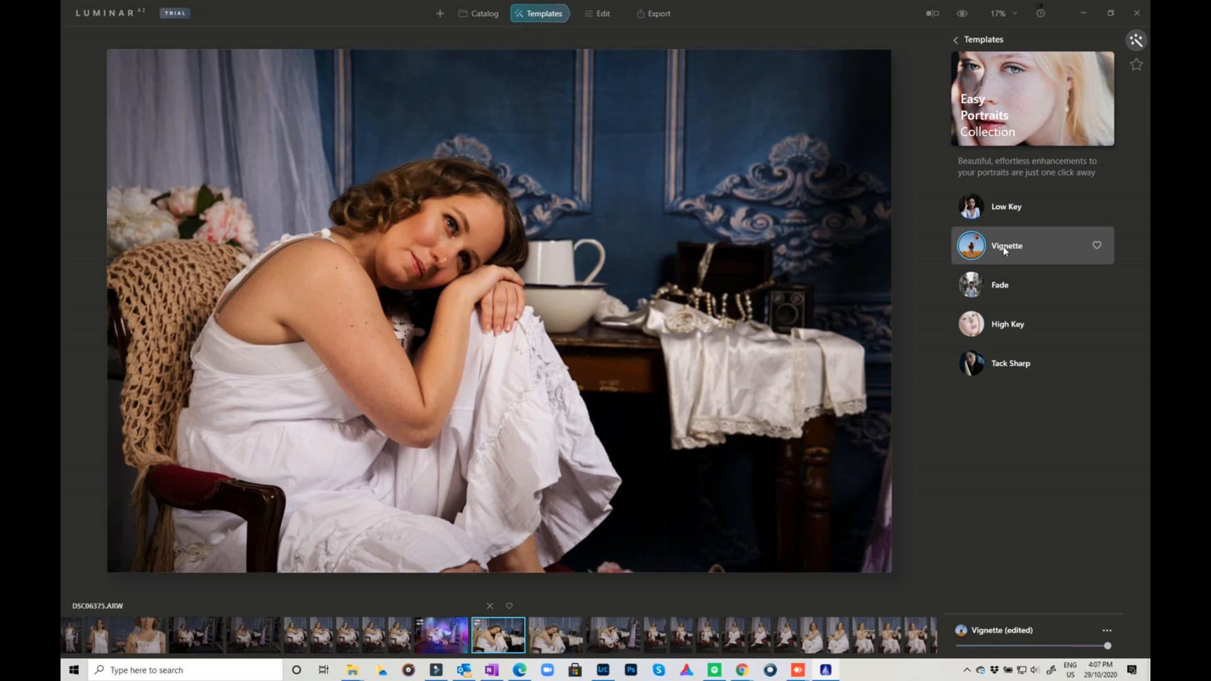
Step: Try the Fade template and the High Key template from the Easy Portraits collection on DSC06375
left_click(1005, 287)
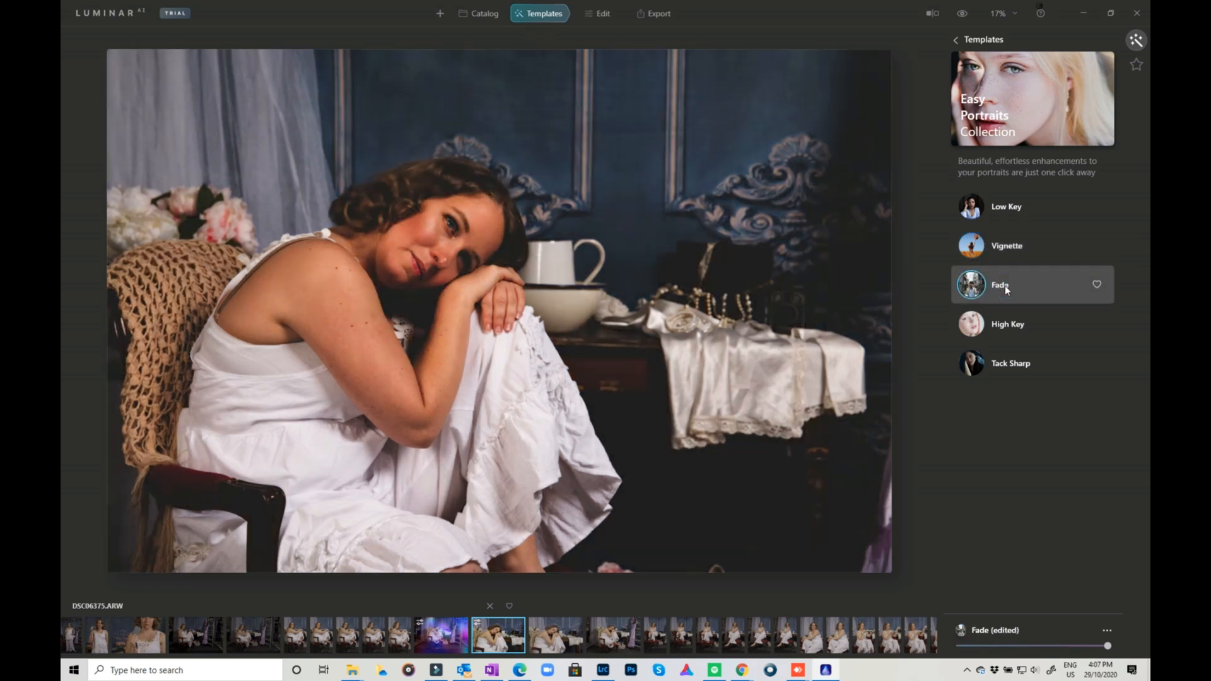
left_click(1004, 325)
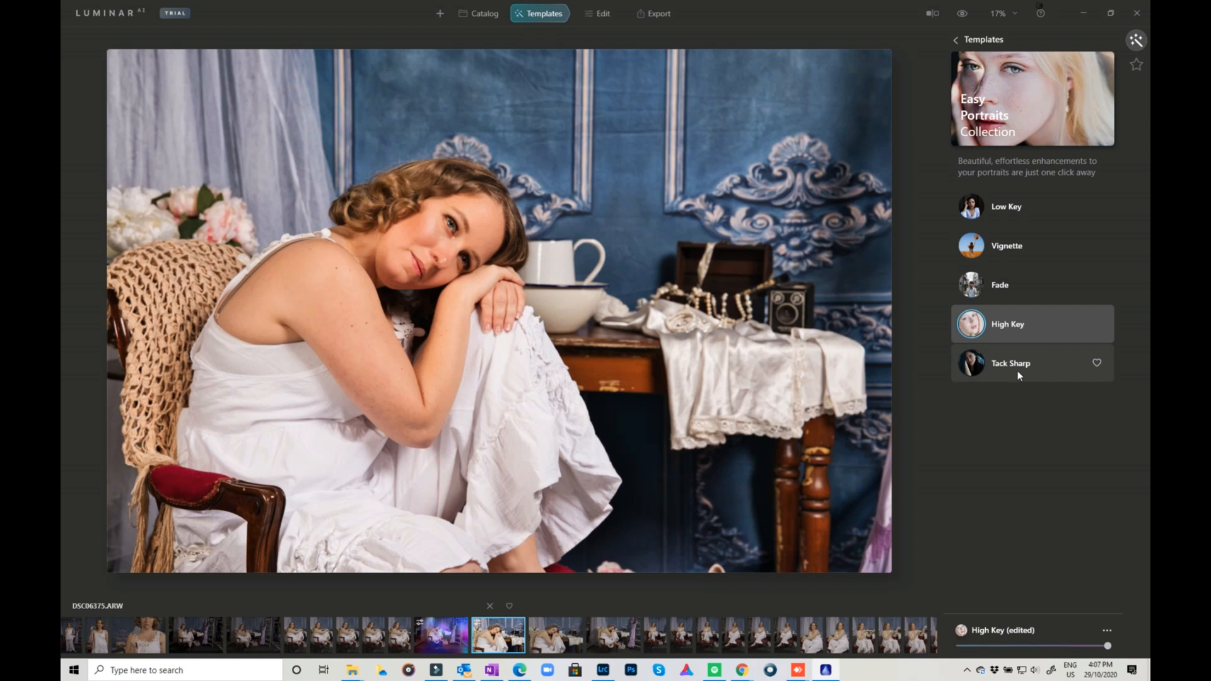
Step: Try Low Key, Soulful and Lighthouse from the Black & White portrait collection, and settle on the Elegant Matte template
left_click(972, 42)
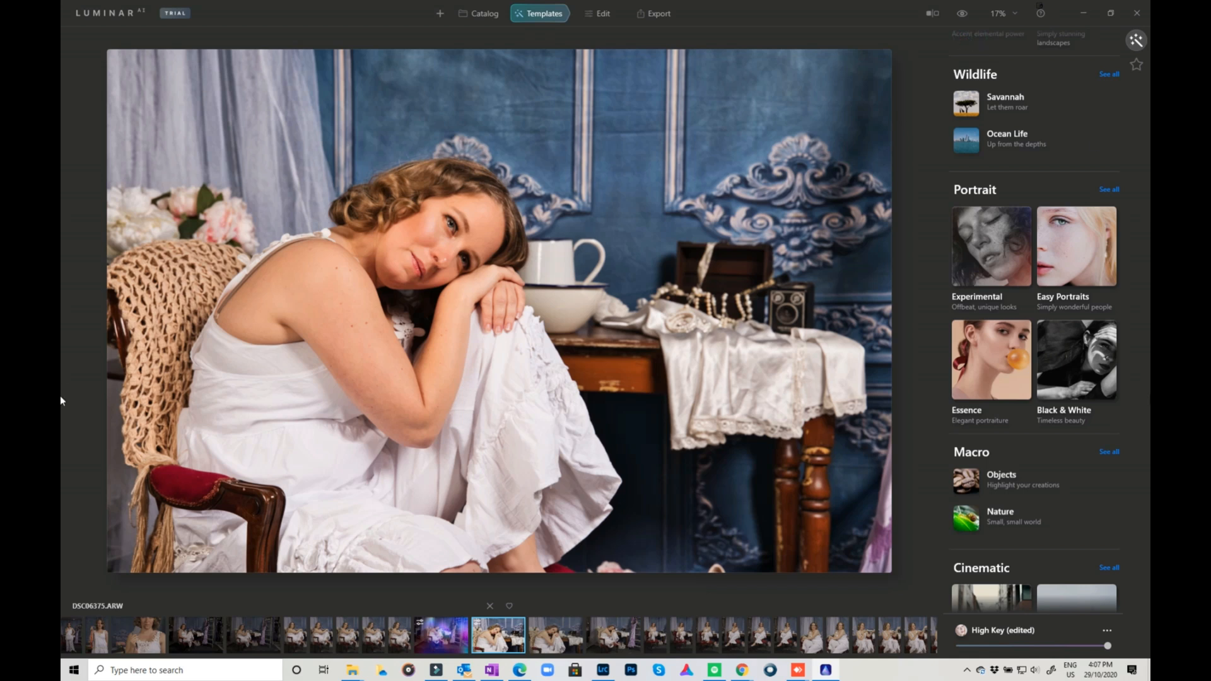
left_click(1066, 383)
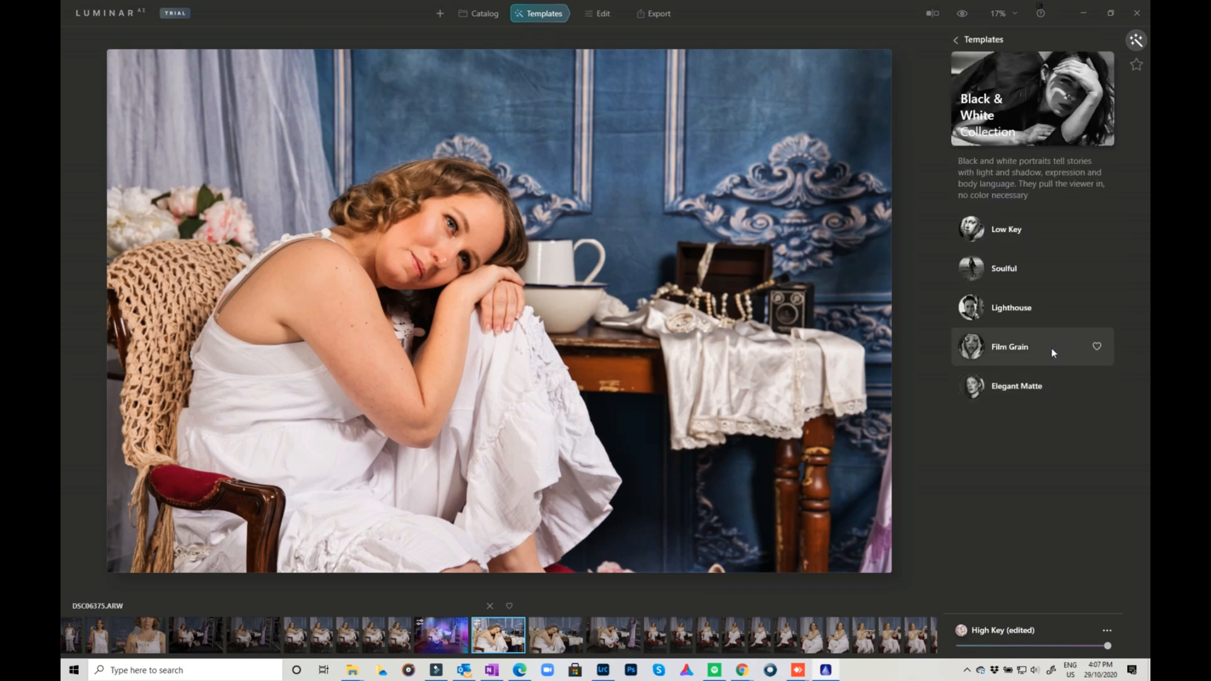
left_click(1013, 231)
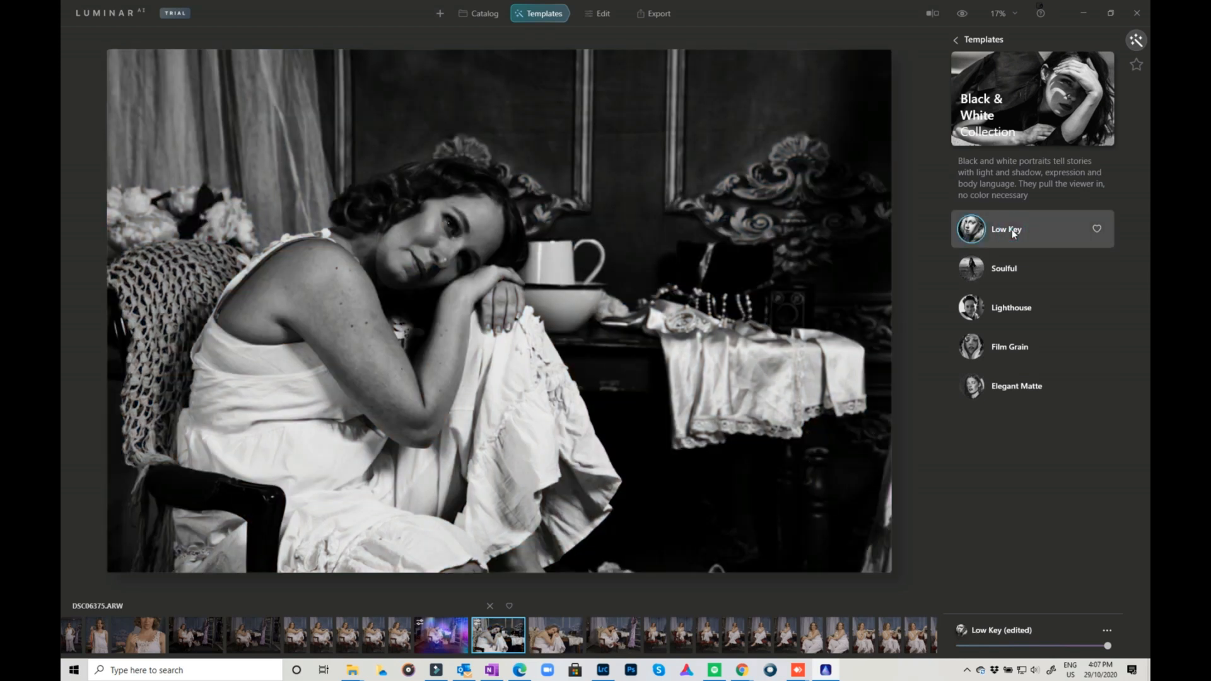
left_click(1024, 267)
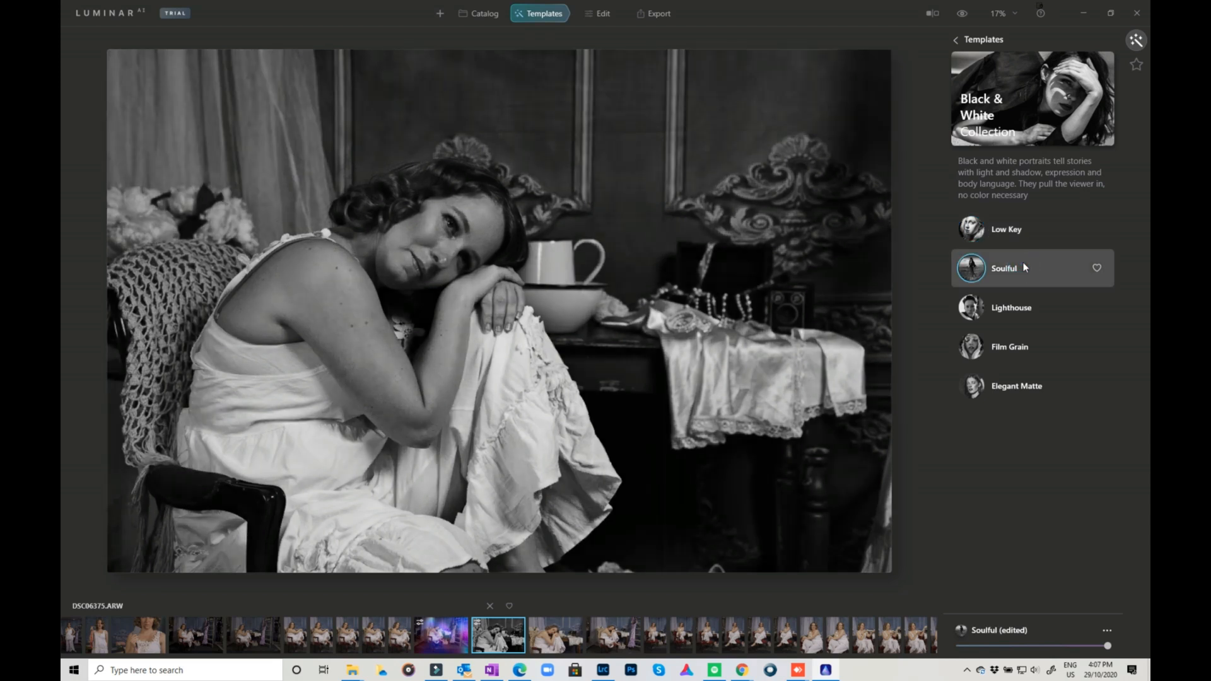
left_click(1011, 311)
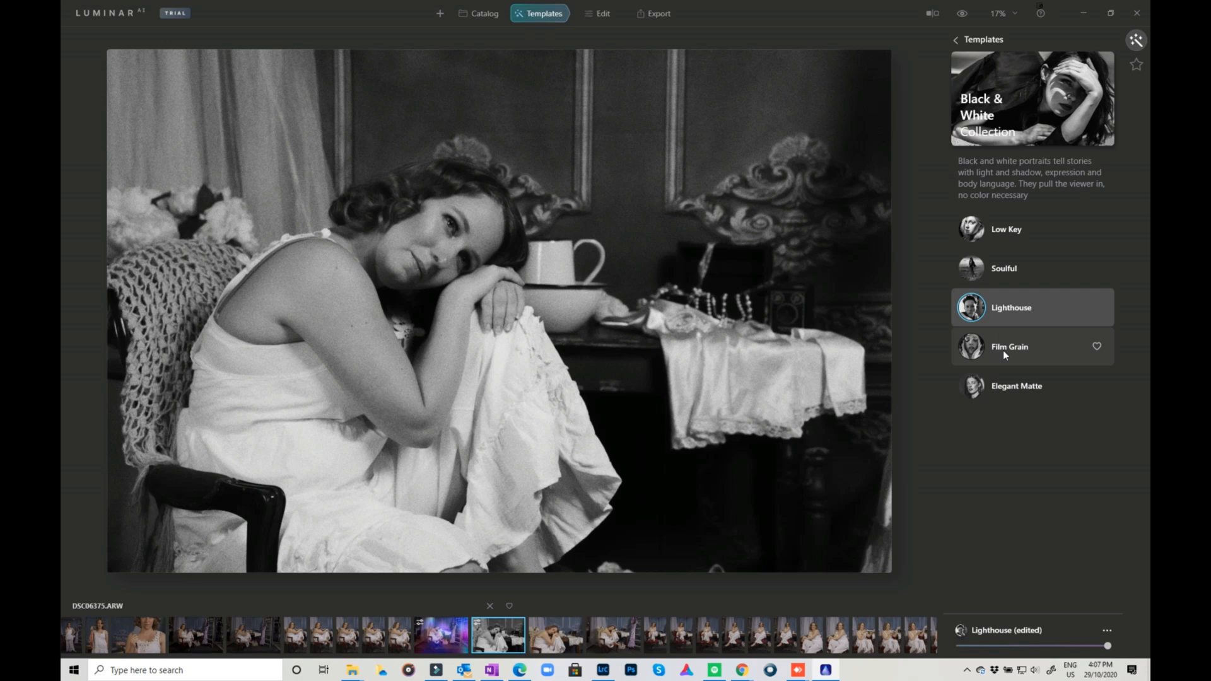
left_click(1002, 385)
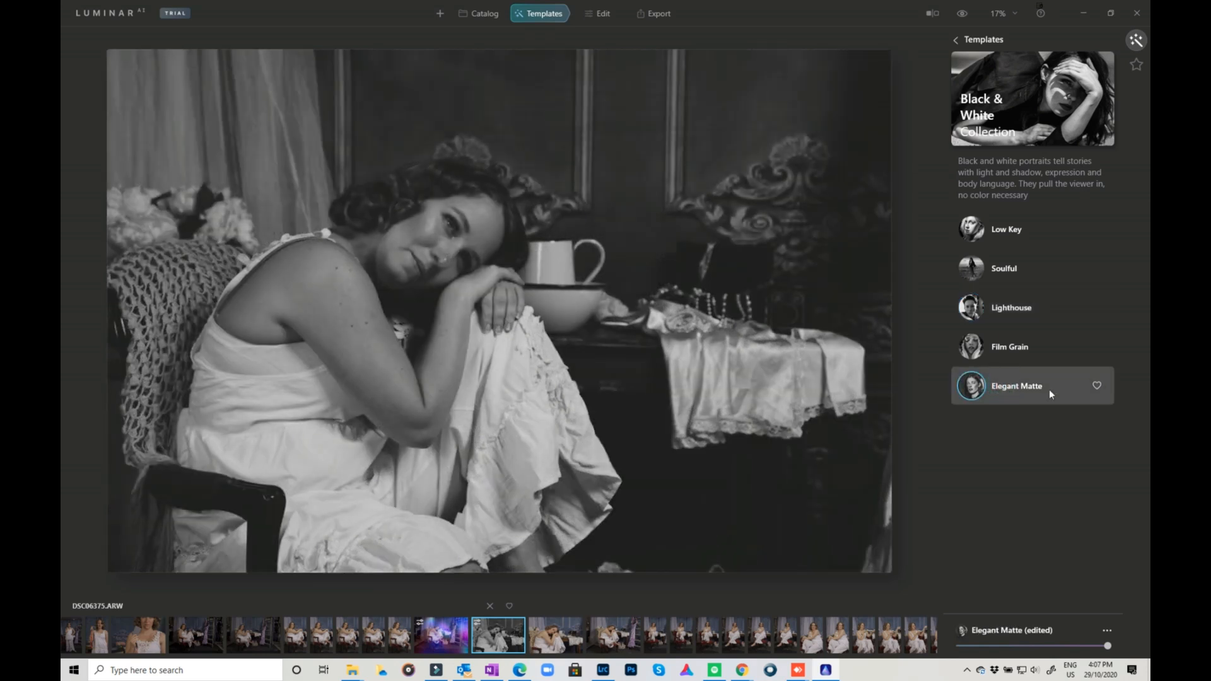
left_click(1097, 386)
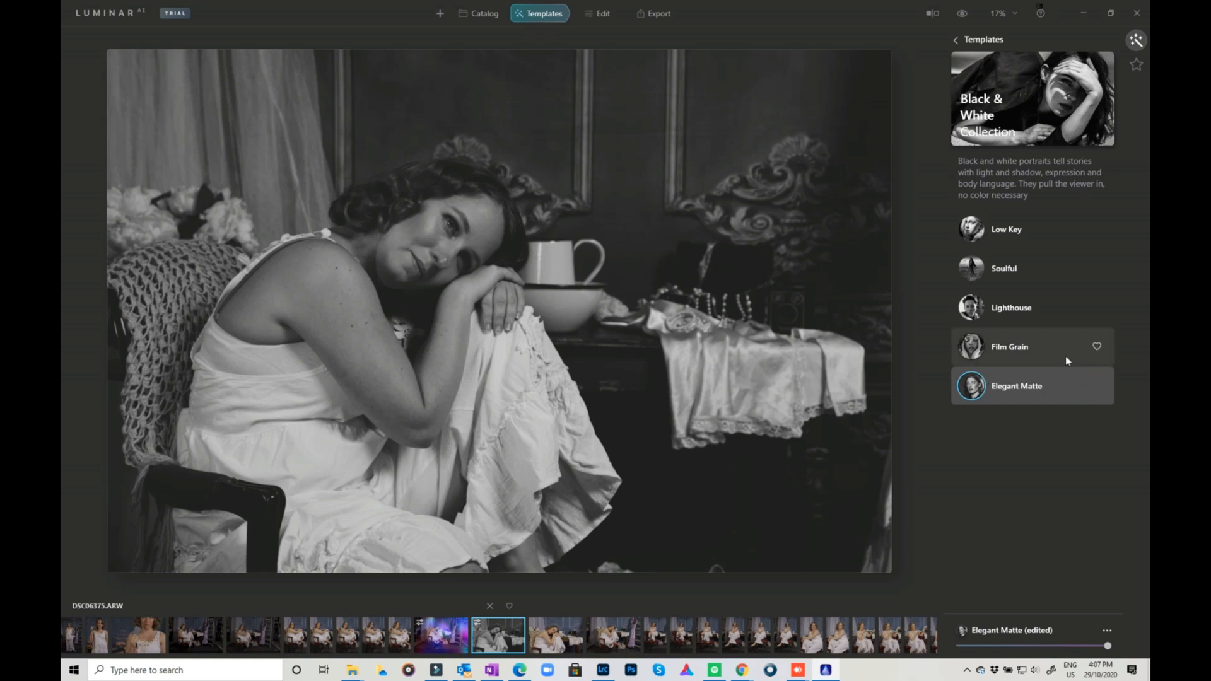
Step: Set the Enhance AI Accent to 45 in the Essentials edits for the Elegant Matte photo
left_click(602, 13)
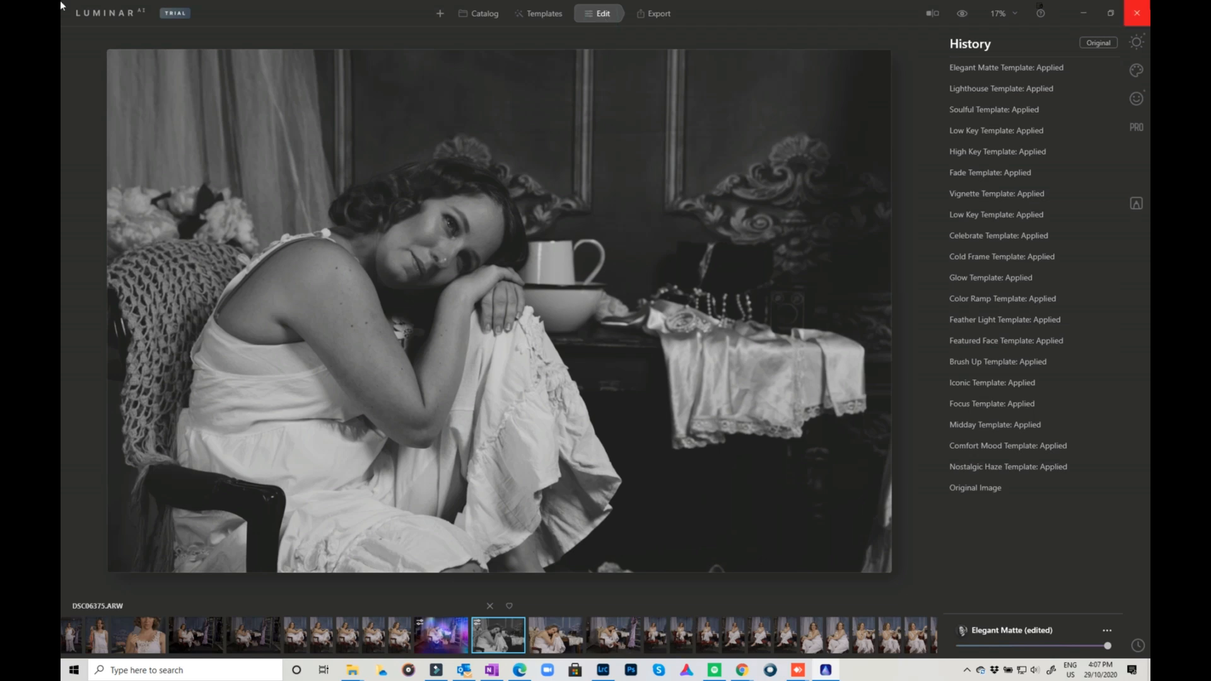
left_click(1137, 44)
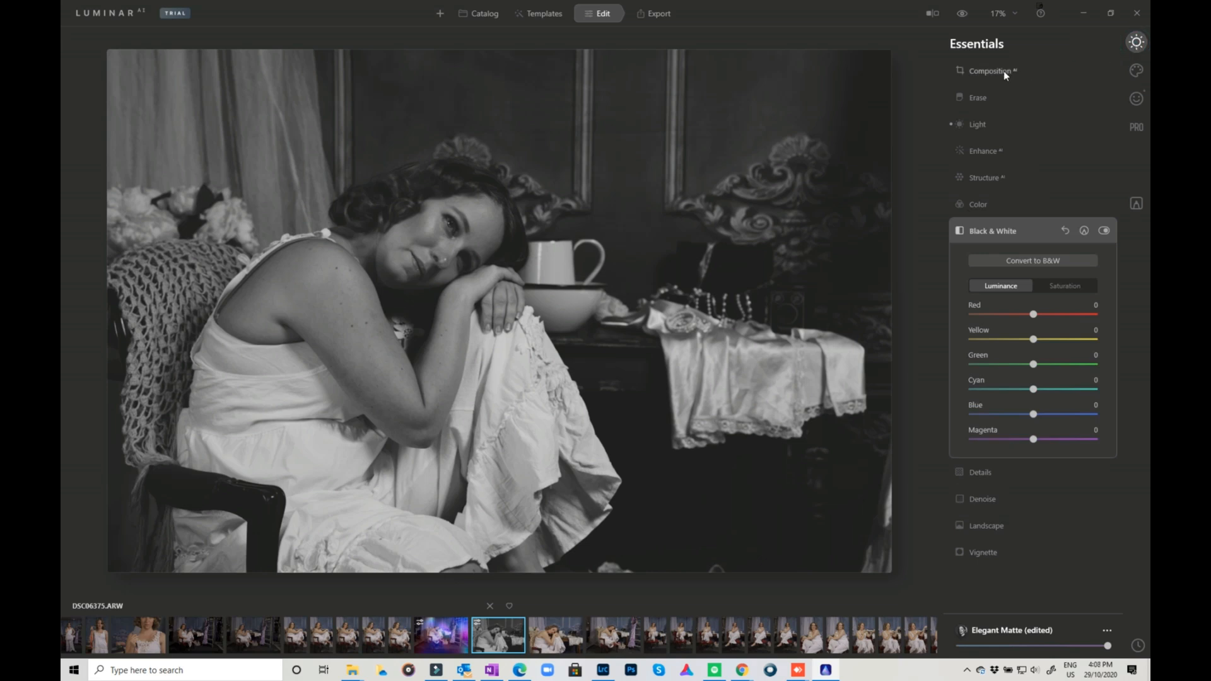
left_click(981, 153)
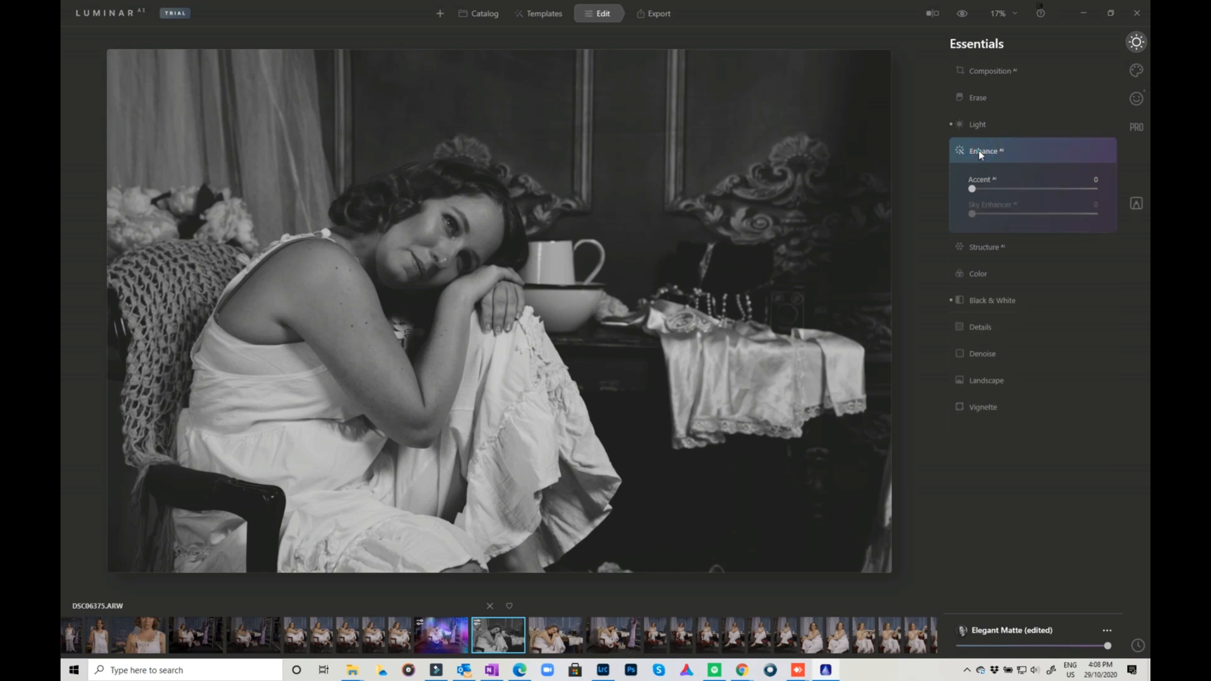
left_click_drag(972, 189, 1027, 189)
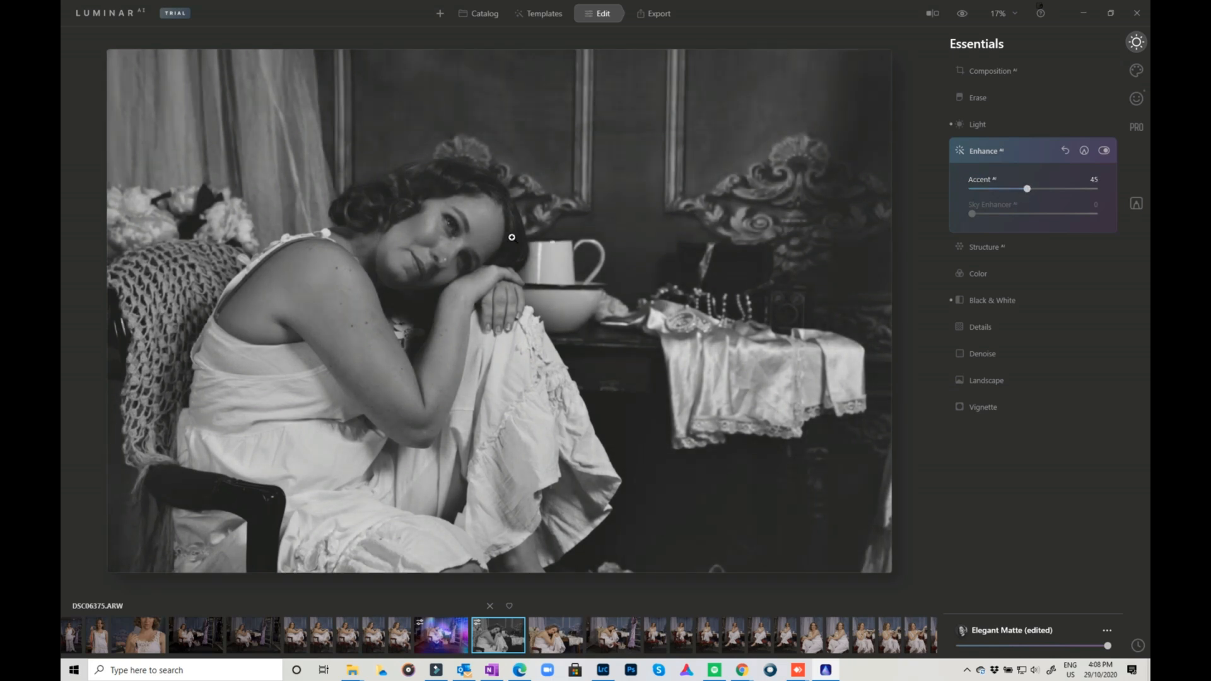
Step: Set the Black & White luminance to Red 44, Yellow 47, Green 5, Cyan -47, Blue 56 and Magenta 17
left_click(996, 301)
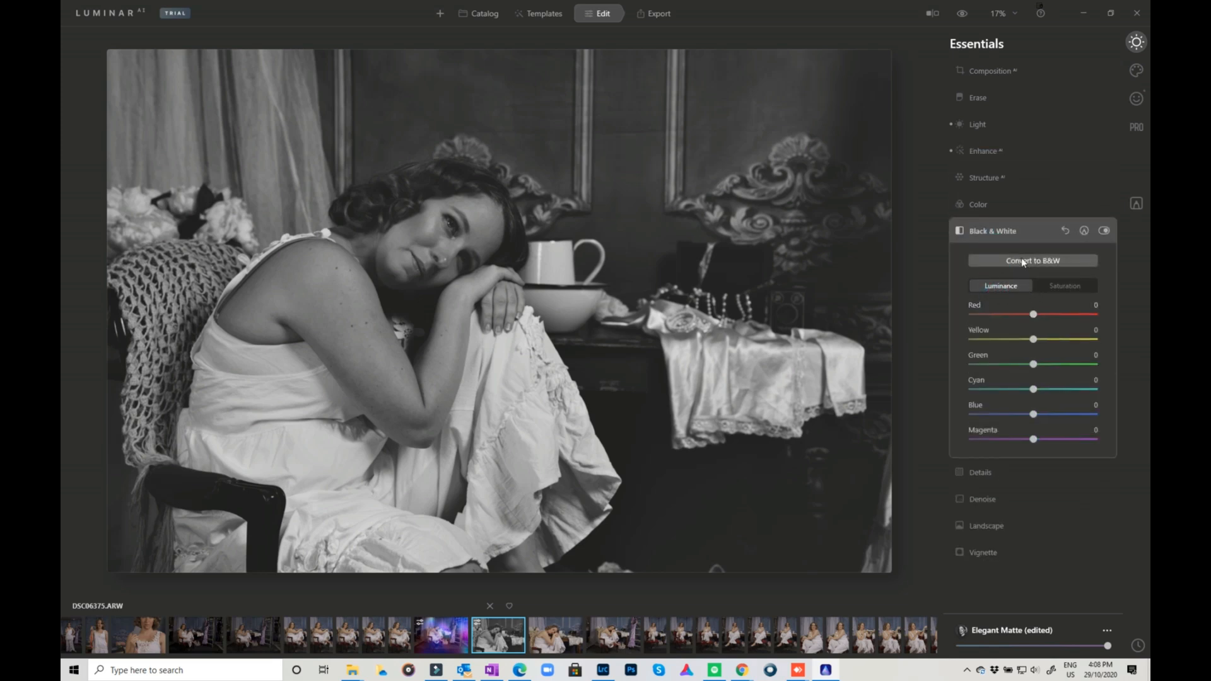
left_click_drag(1035, 316, 1054, 342)
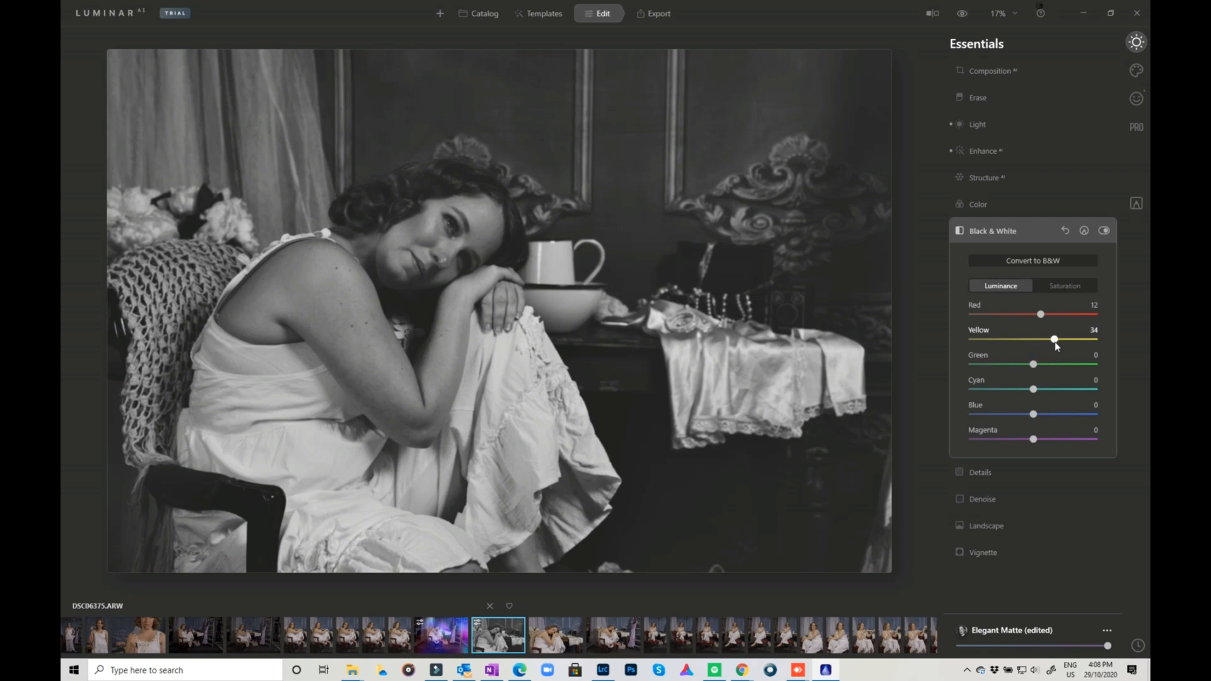
left_click_drag(1034, 392, 1036, 365)
left_click_drag(1033, 413, 1045, 441)
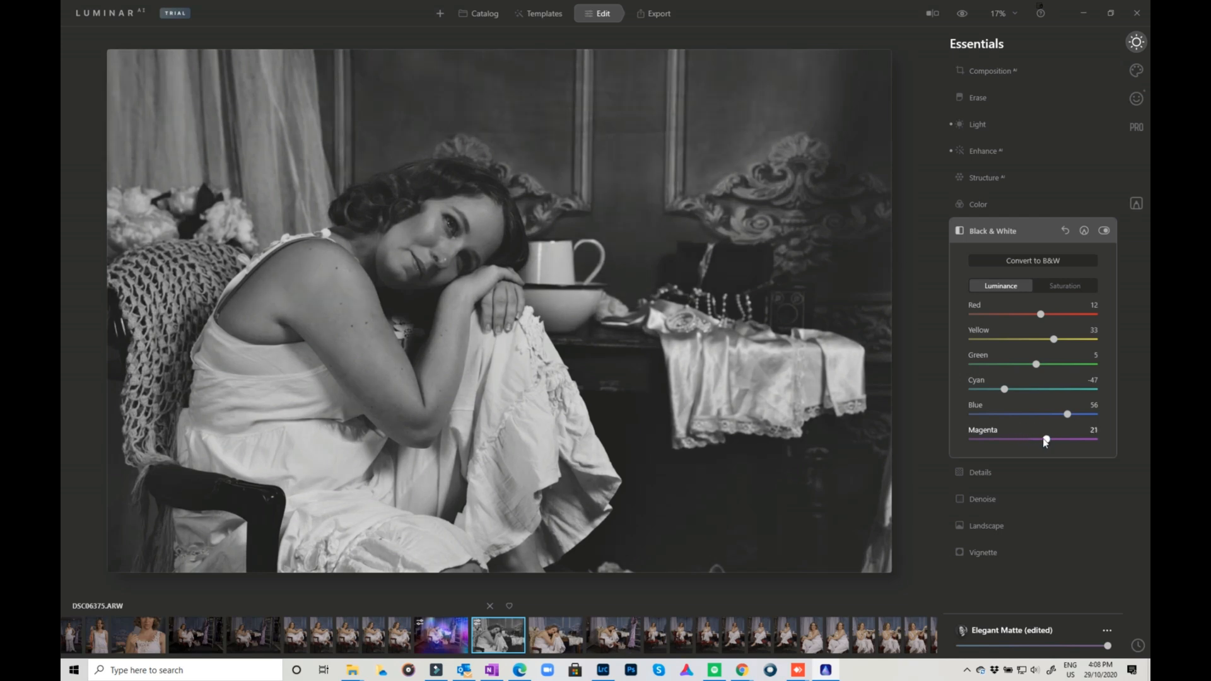
left_click_drag(1041, 314, 1062, 340)
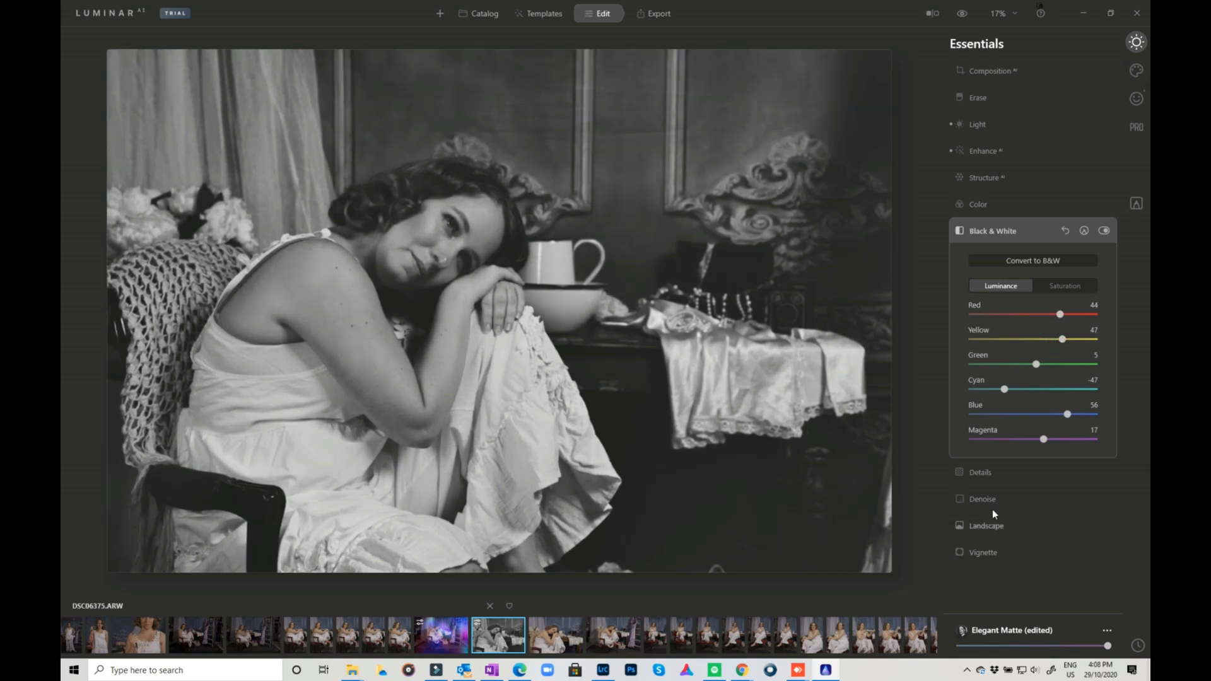
Step: Apply a slight amount of Luminosity Denoise to the photo, and view the Creative tools
left_click(977, 497)
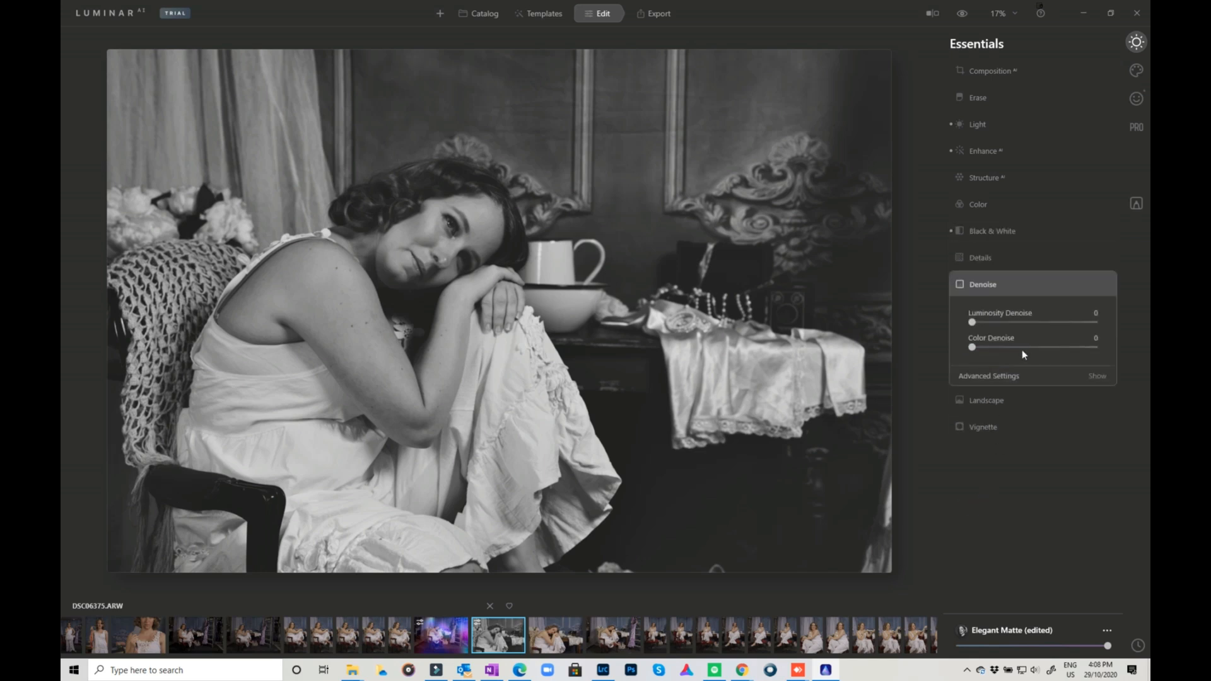
left_click_drag(972, 322, 991, 323)
left_click(1137, 70)
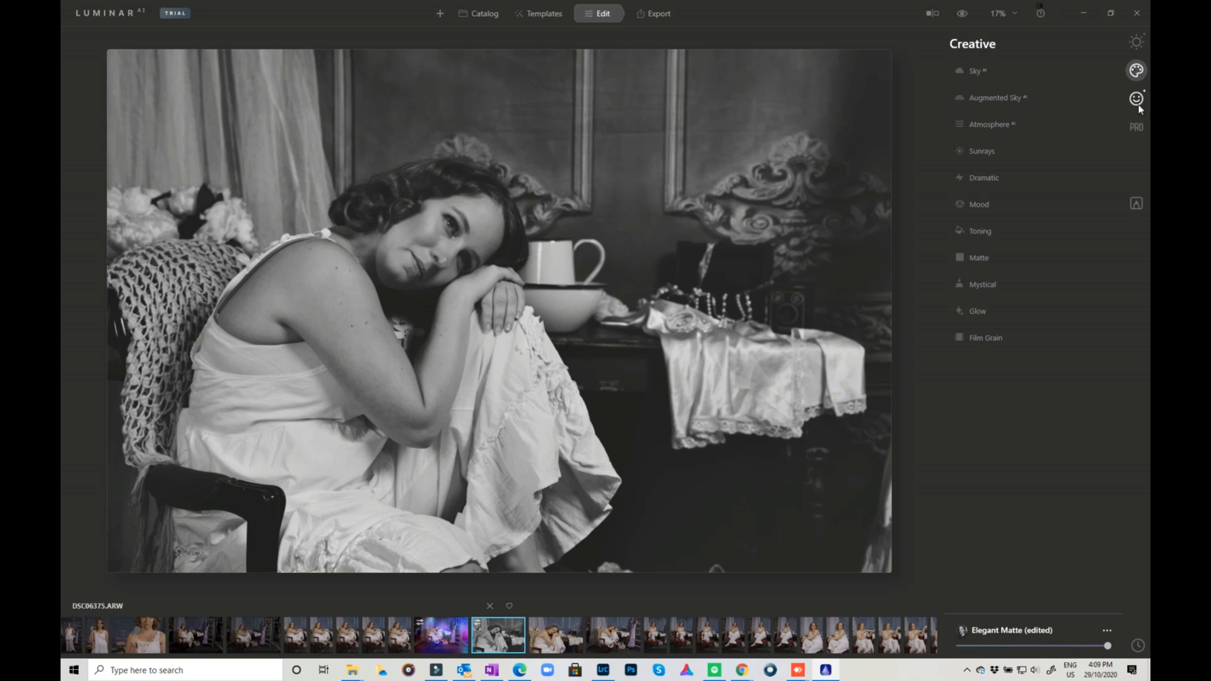
Step: Brighten the woman's face with Face AI by setting Face Light to 37
left_click(1137, 99)
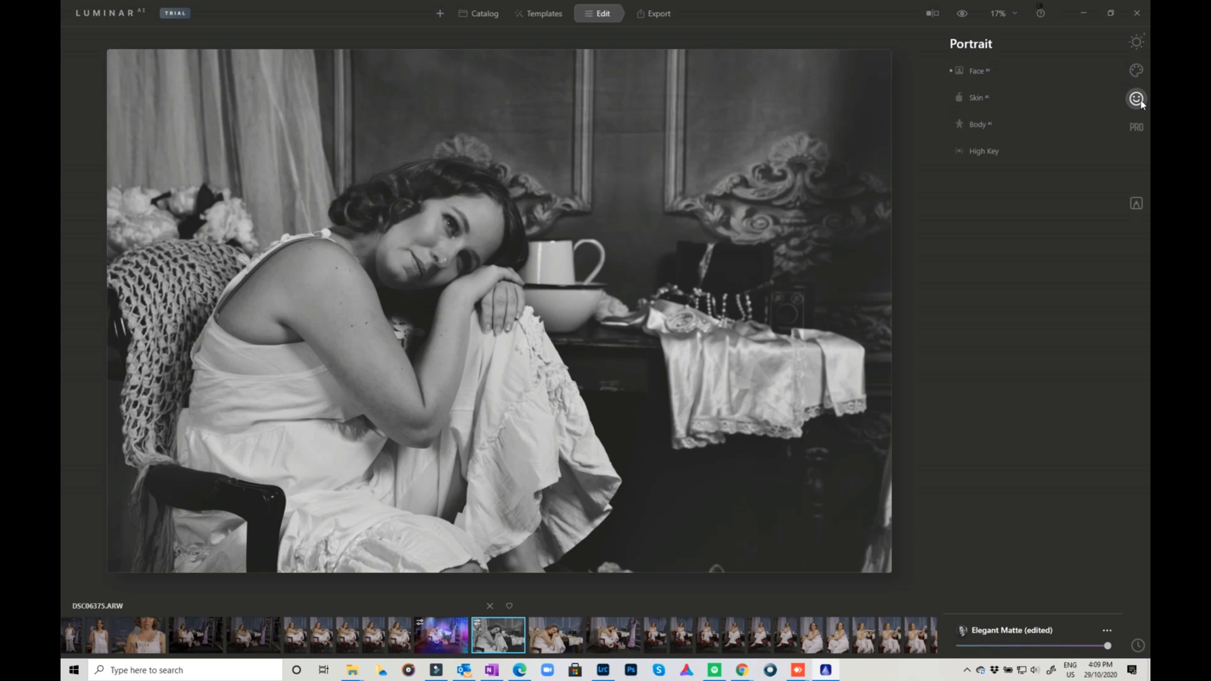
left_click(975, 71)
left_click_drag(991, 108, 1019, 108)
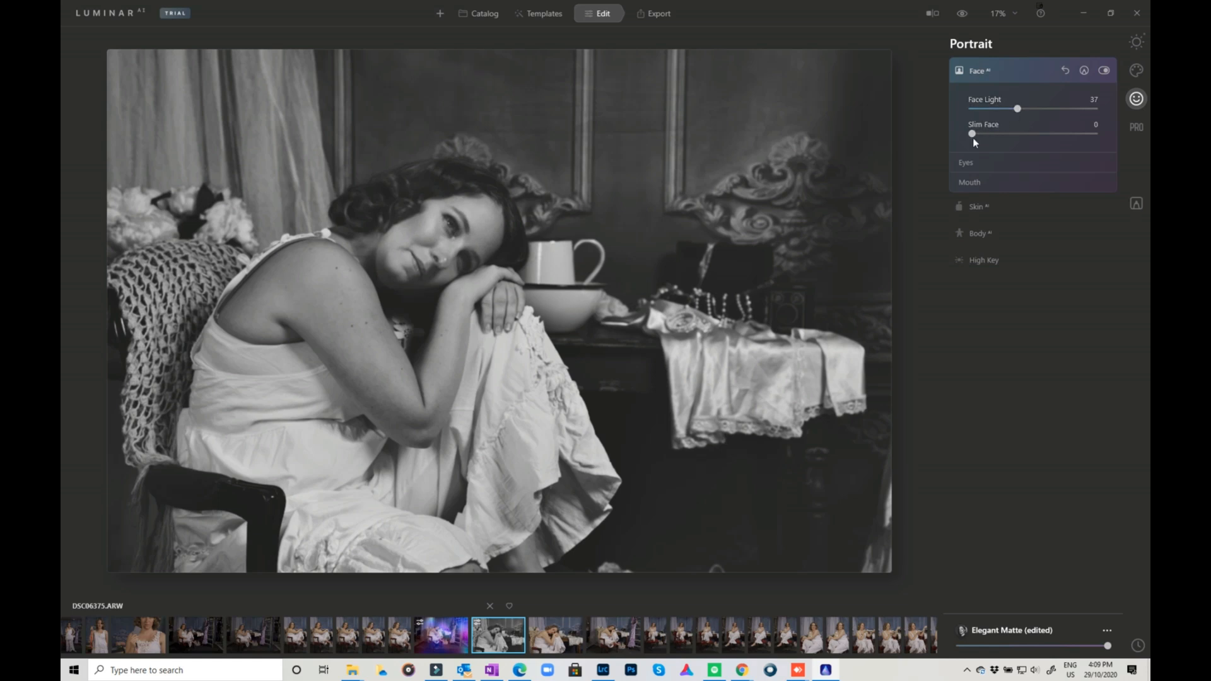
Step: Set Iris Visibility 83, Eye Whitening 14, Eye Enhancer 25, Dark Circles Removal 12 and Improve Eyebrows 8, and show the Mouth settings
left_click(974, 166)
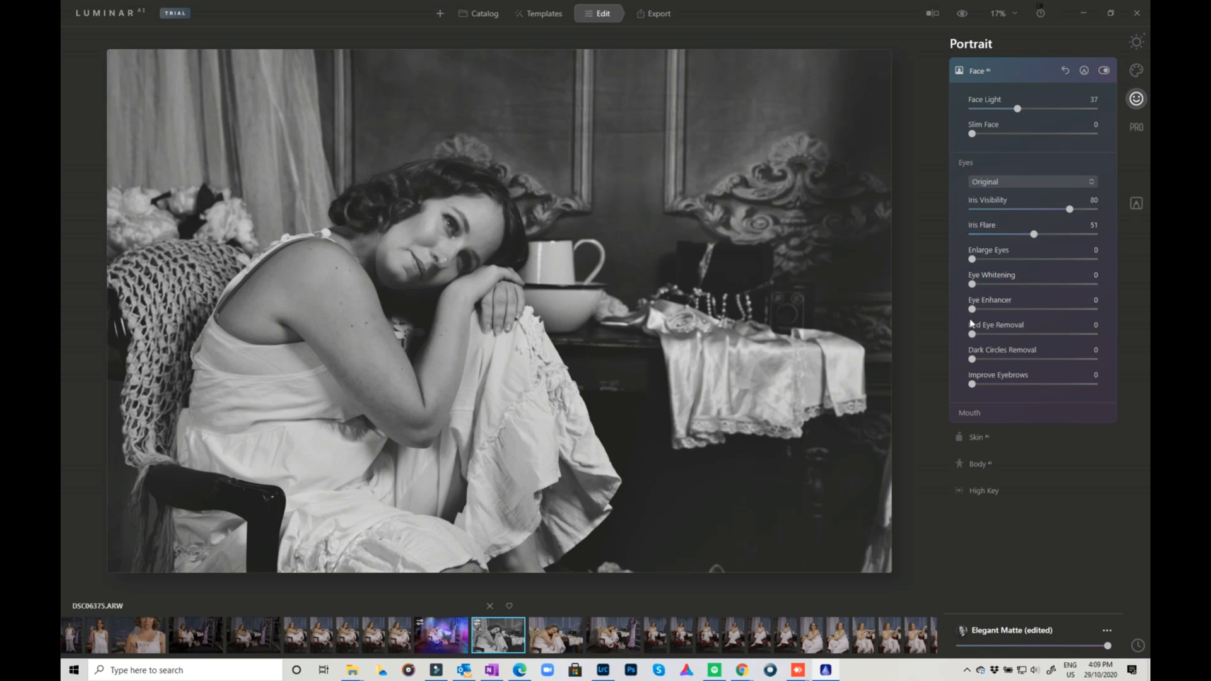
left_click_drag(1070, 209, 1074, 210)
left_click_drag(972, 284, 988, 284)
left_click_drag(972, 309, 1002, 309)
left_click_drag(973, 363, 989, 385)
left_click(969, 411)
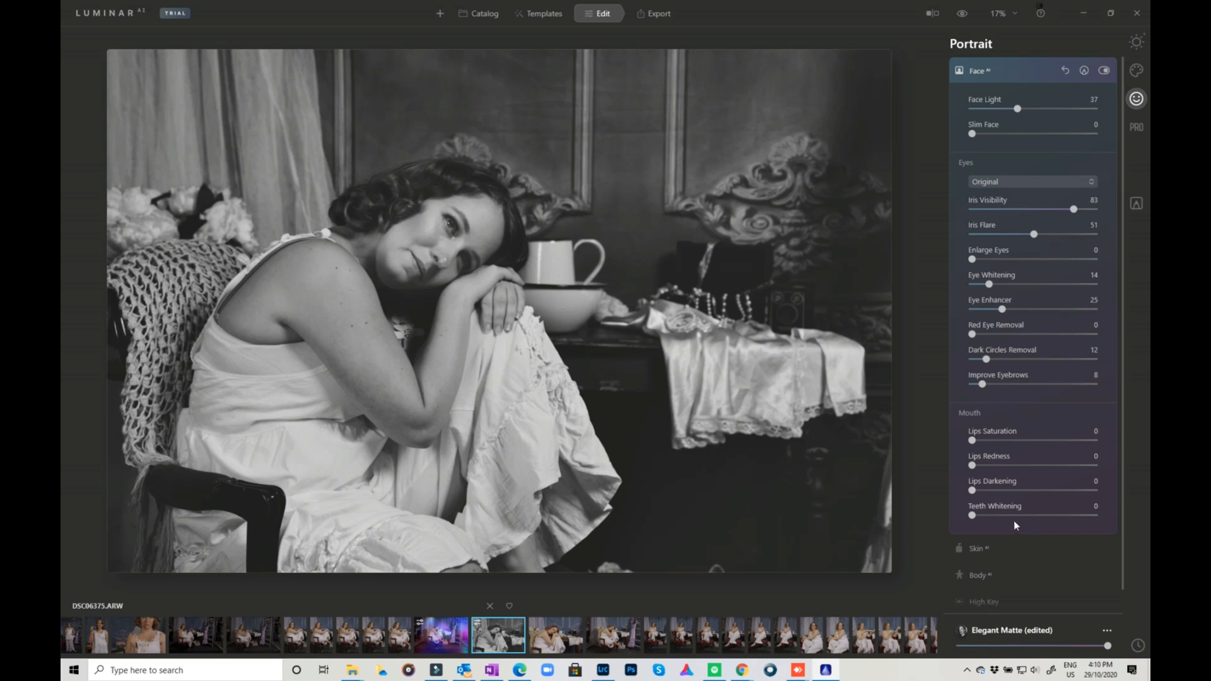
Step: Retouch the skin with Skin AI Amount 25, Shine Removal 47 and Skin Defects Removal enabled
left_click(977, 551)
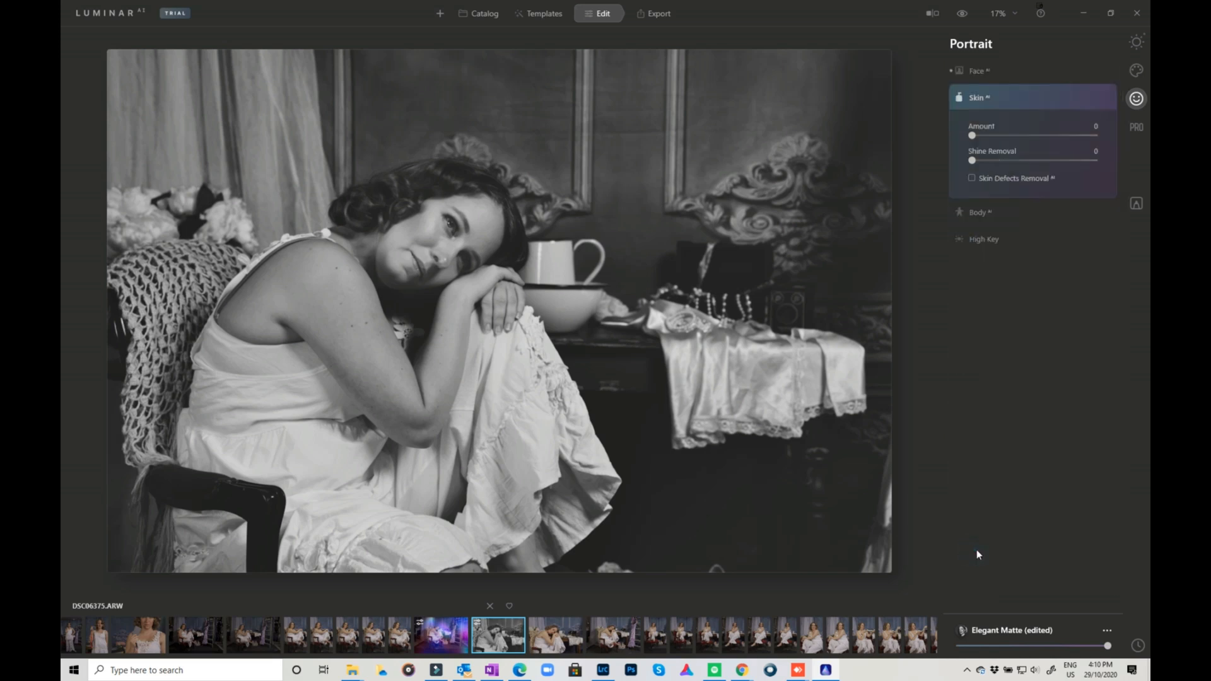
left_click_drag(974, 140, 1004, 139)
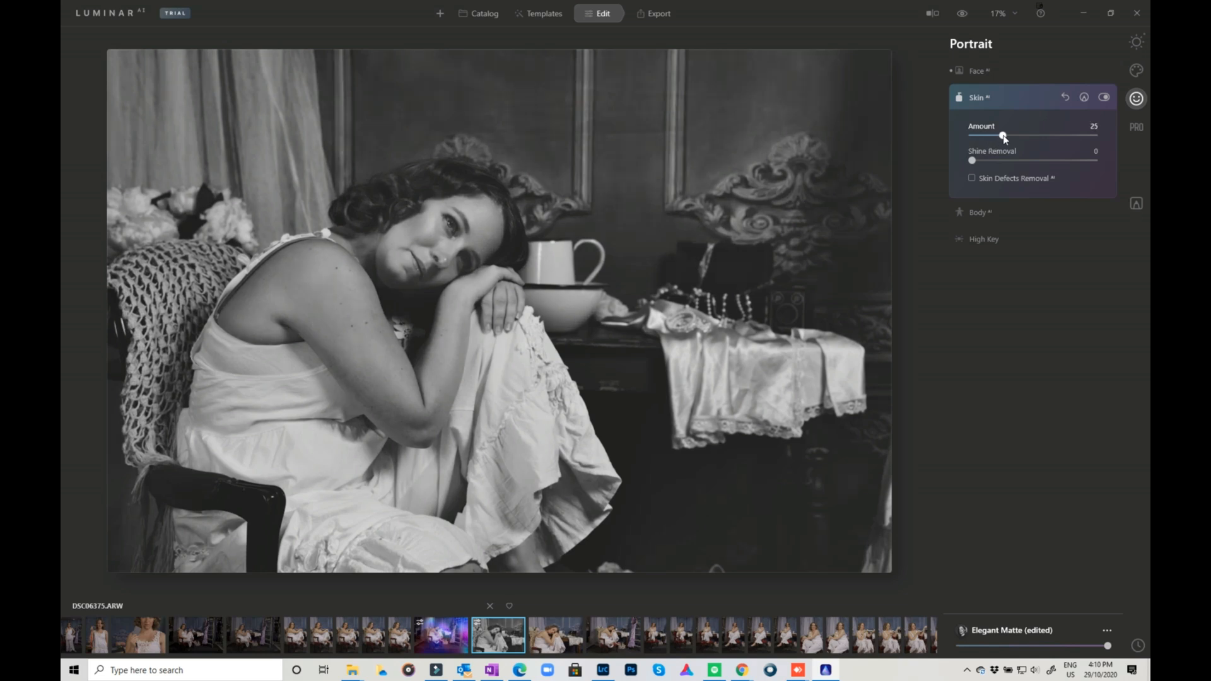
left_click(971, 178)
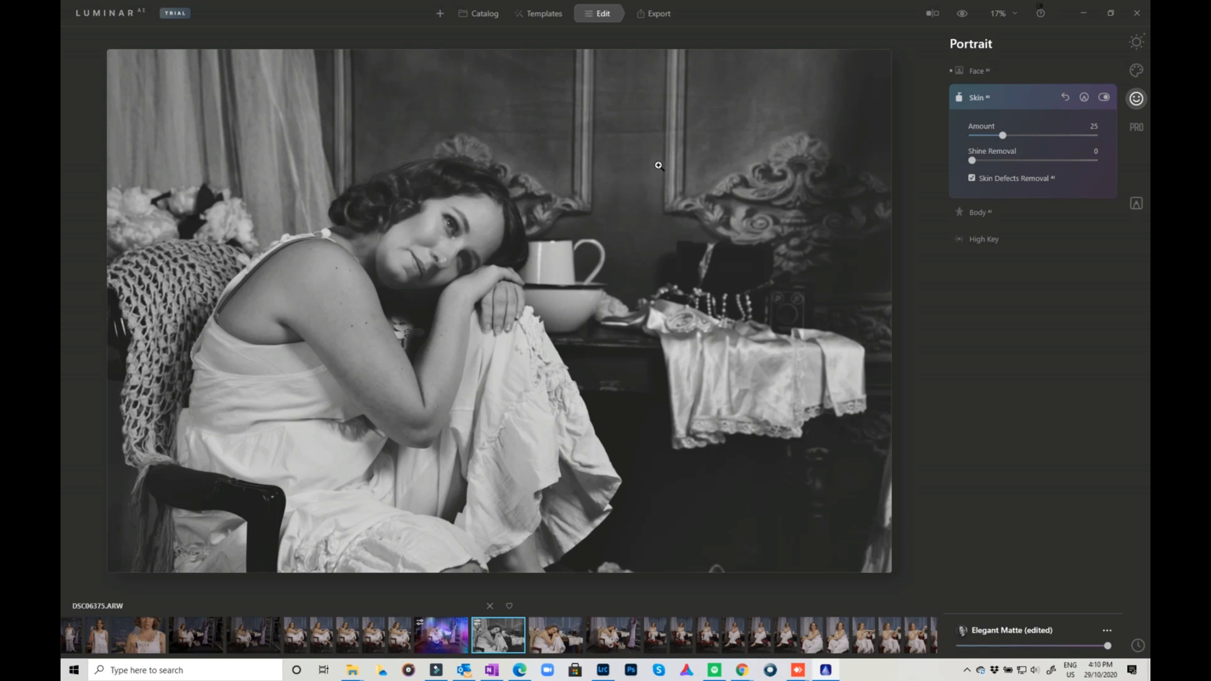
left_click(972, 178)
left_click(972, 179)
left_click_drag(973, 160, 1027, 162)
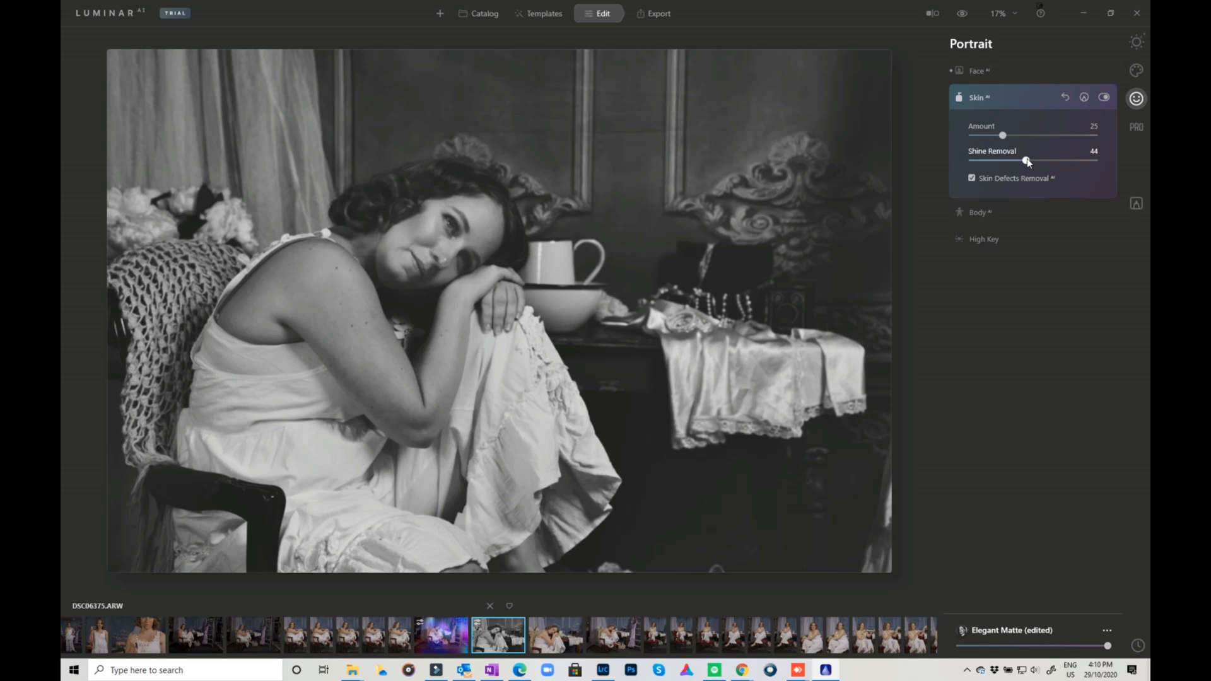
left_click_drag(1028, 161, 1031, 163)
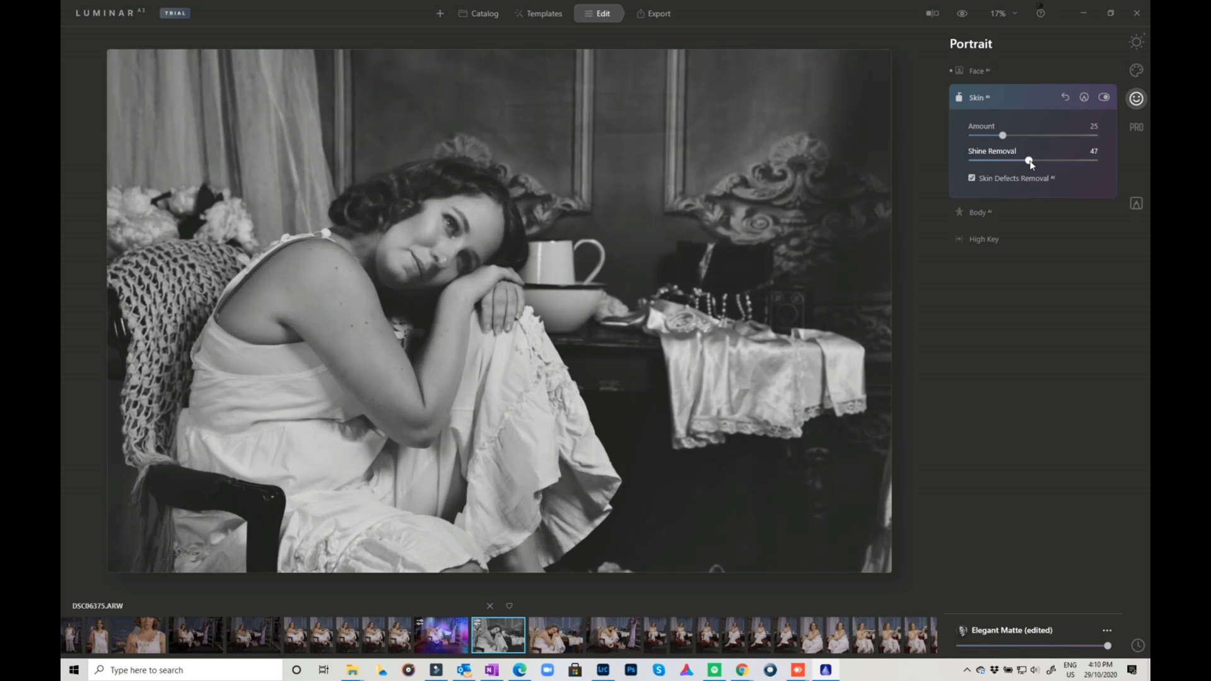
Step: View the Body AI settings, and set High Key to Amount 30, Standard High Key 67, Dynamic High Key 29 and Blacks 66
left_click(973, 213)
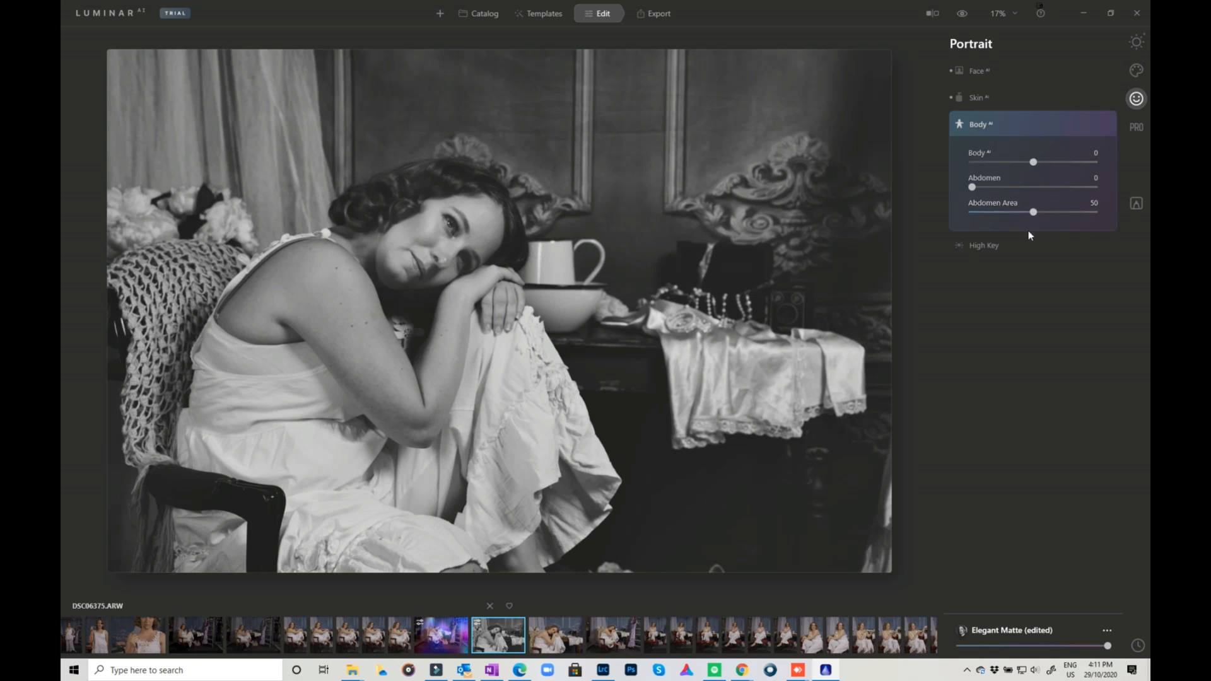
left_click(976, 248)
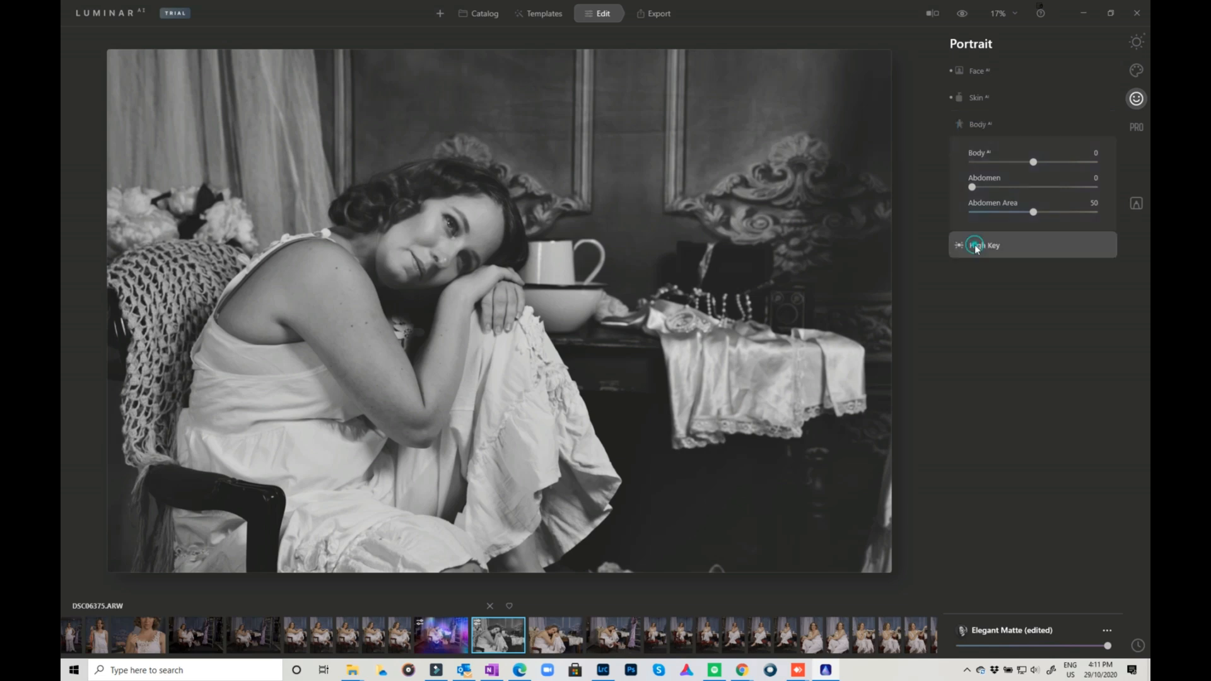
left_click_drag(973, 190, 1053, 266)
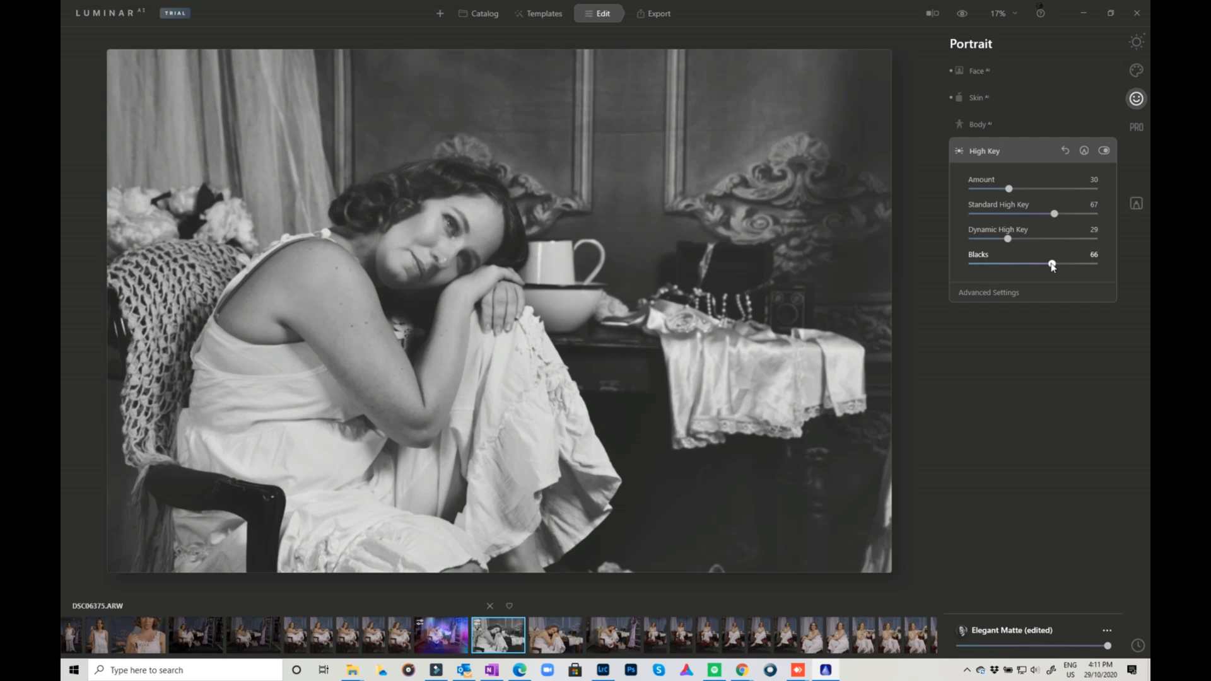
Step: Set the advanced High Key settings to Glow 17 and Contrast 38
left_click(980, 293)
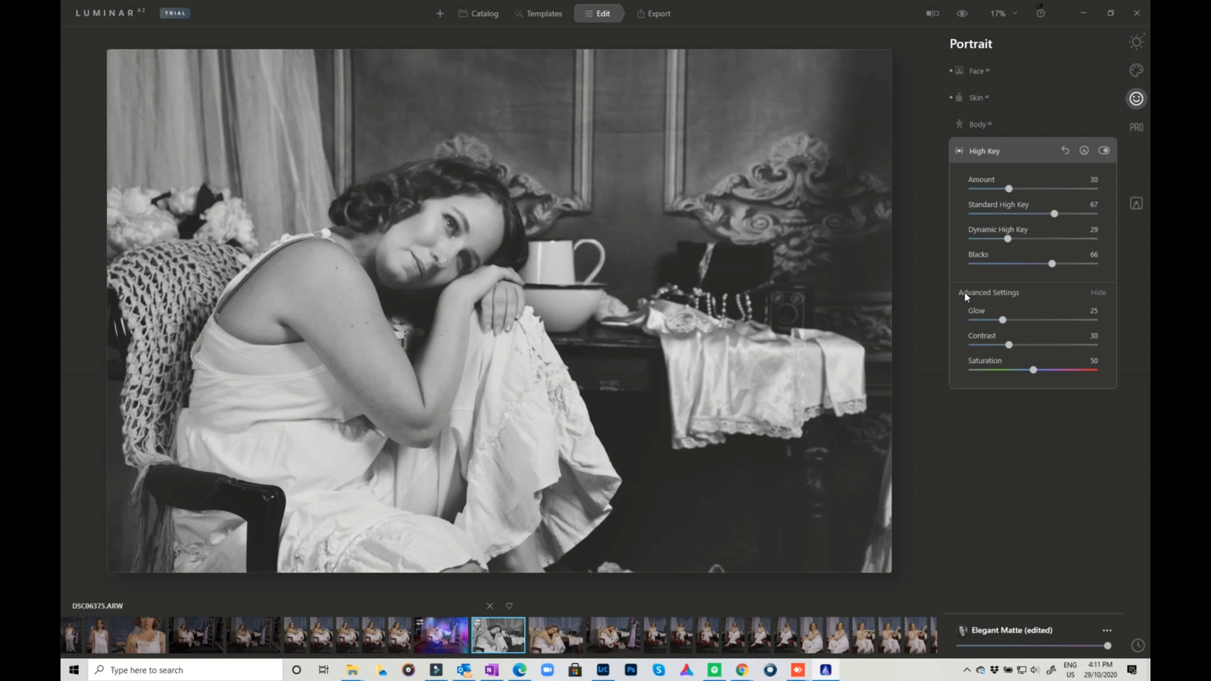
left_click_drag(1003, 323, 1024, 351)
left_click_drag(1025, 346, 1023, 352)
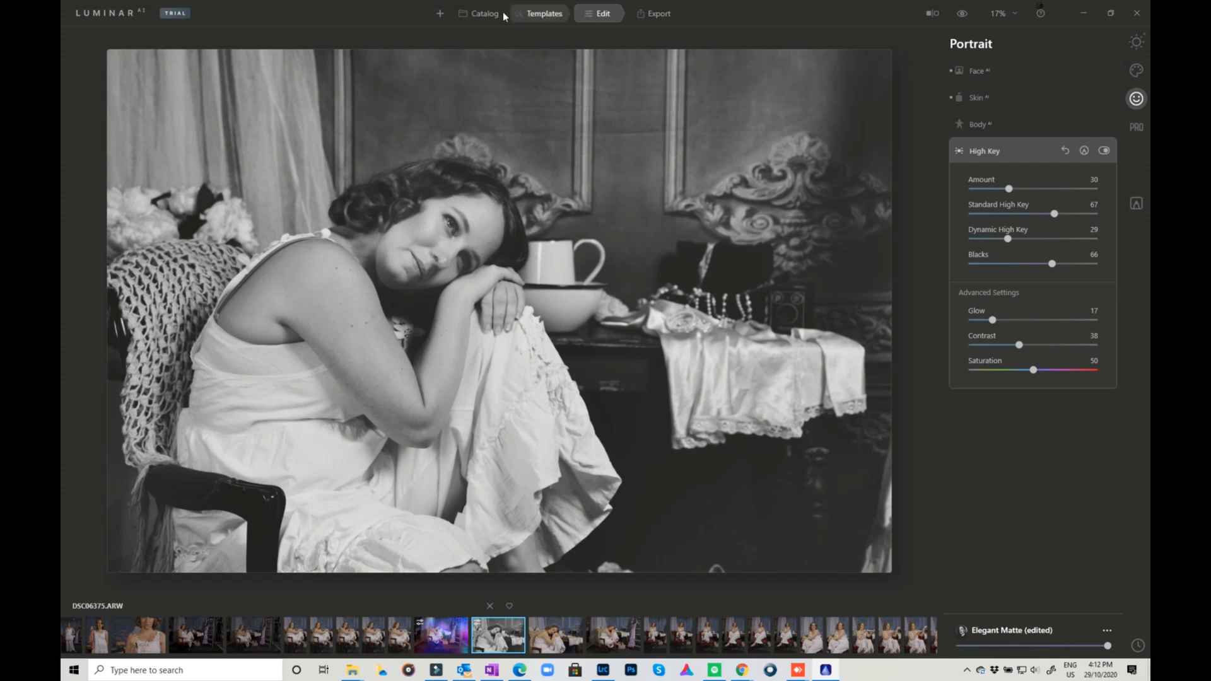
Step: View the export destinations available for the finished photo, and return to editing
left_click(656, 16)
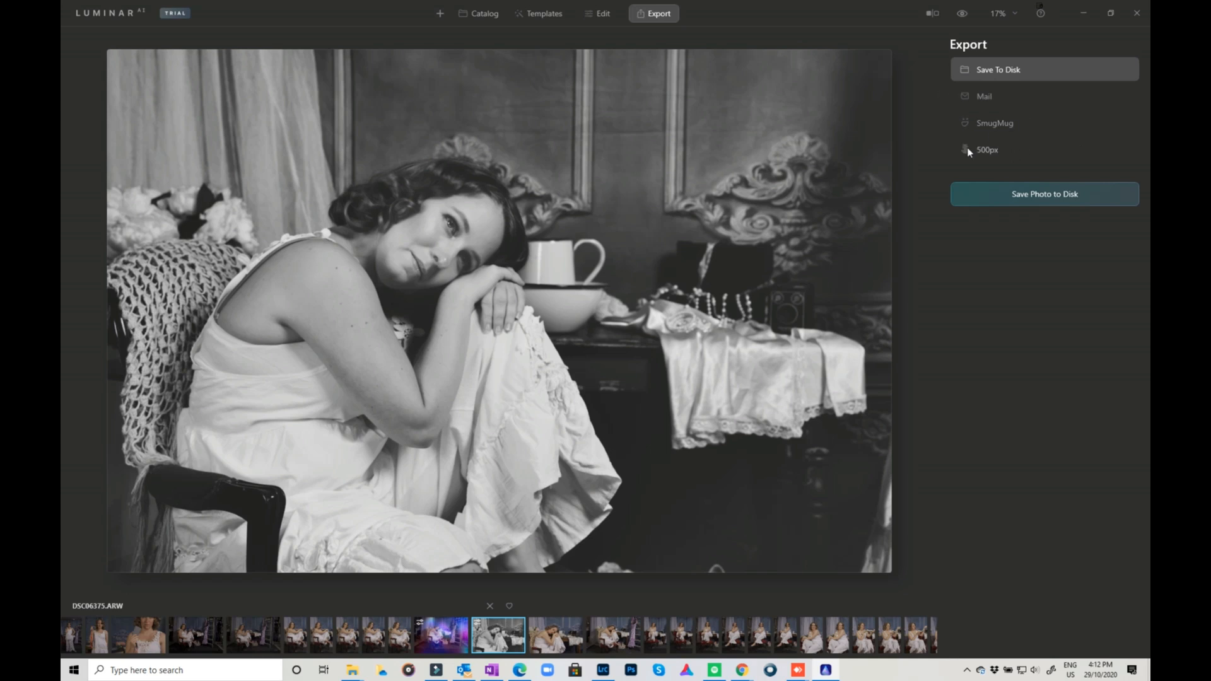
left_click(603, 14)
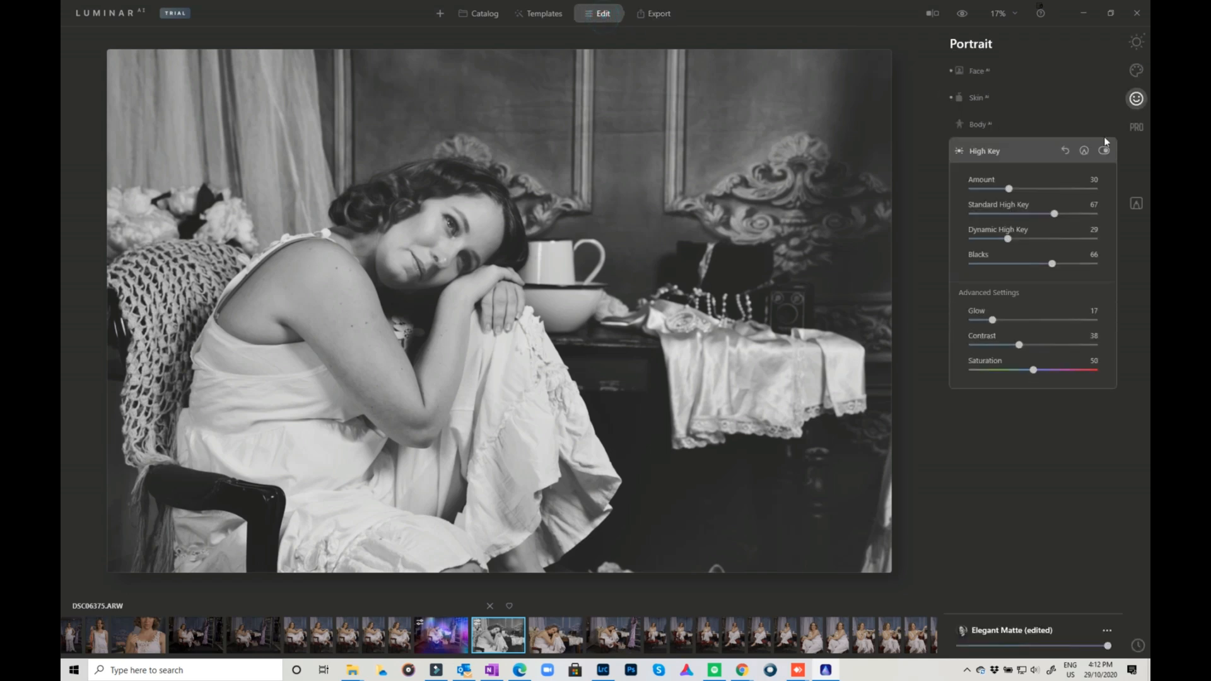
Step: Review the Essentials tools, the Professional tools Optics, Supercontrast, Color Harmony and Dodge & Burn, and the Portrait and Creative tool sets
left_click(1137, 42)
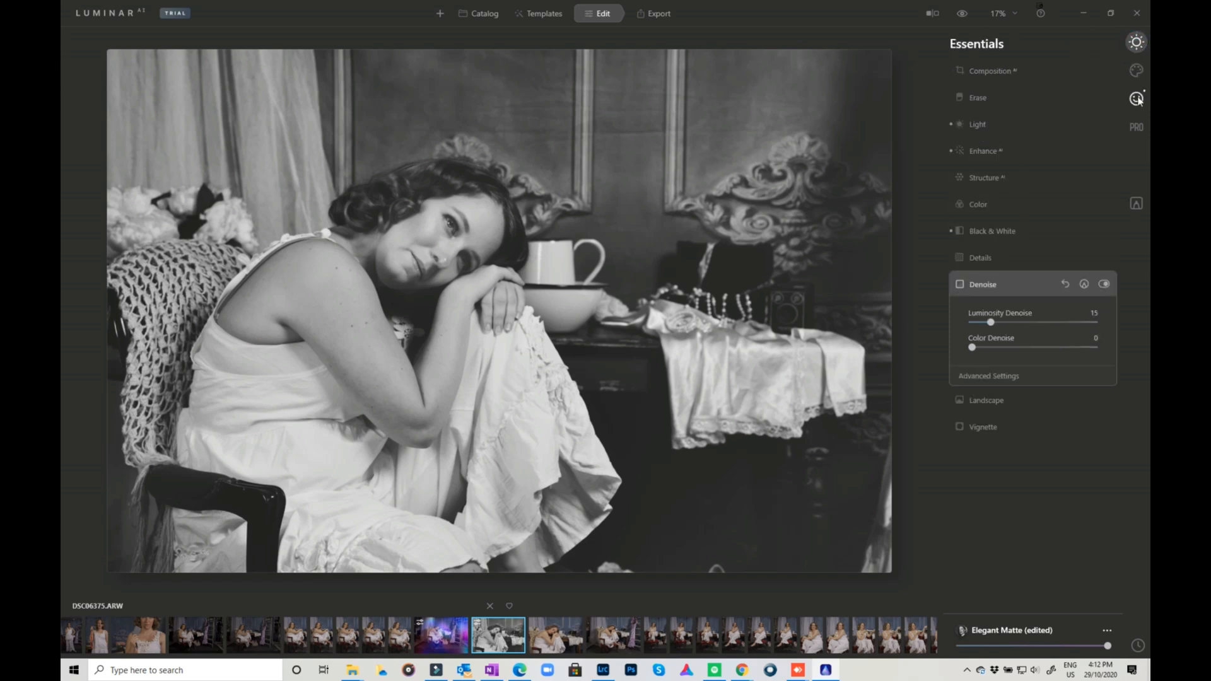
left_click(1136, 127)
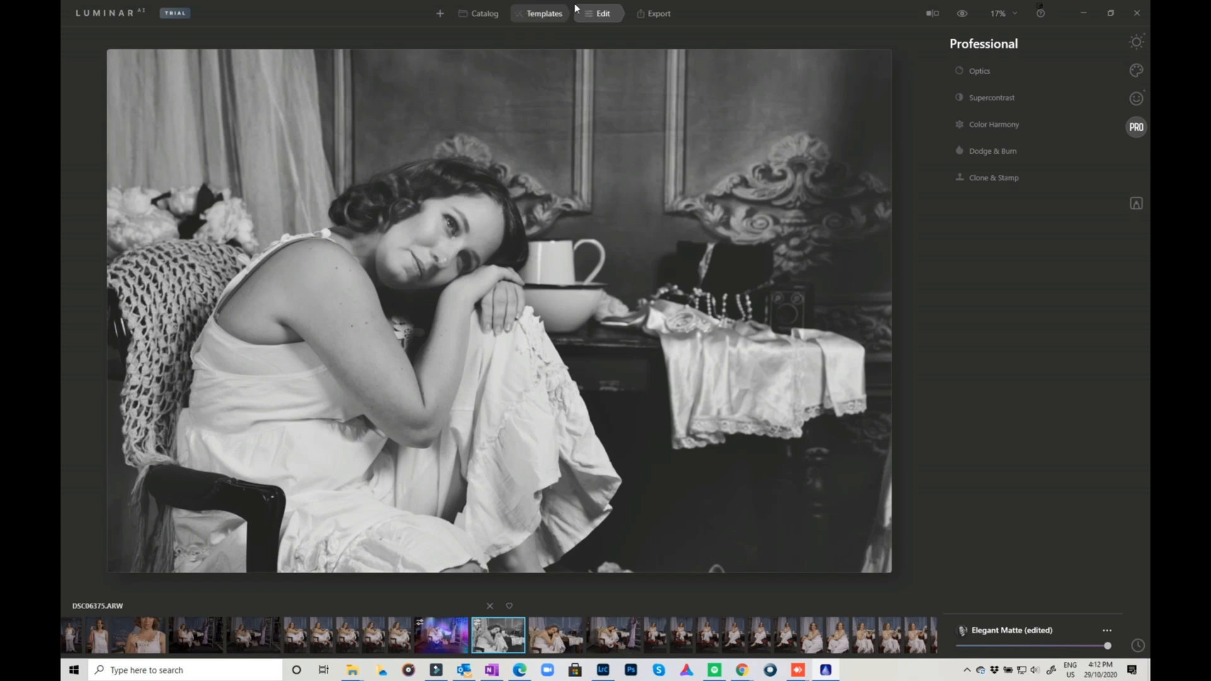
left_click(979, 71)
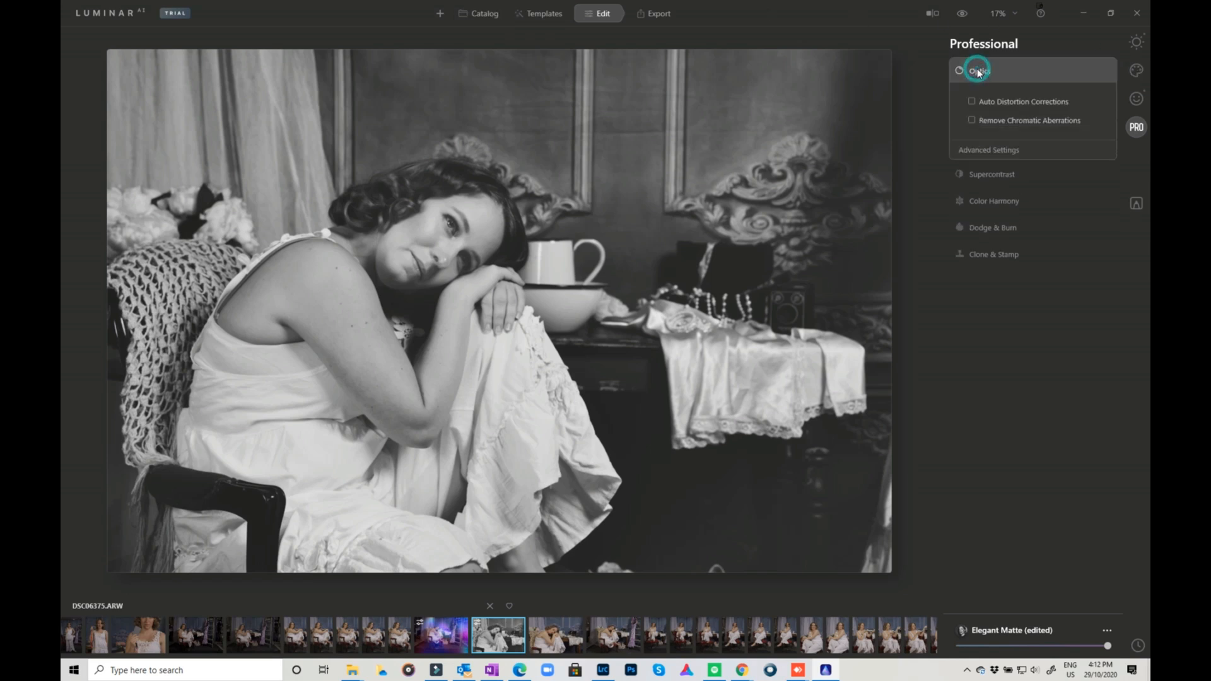
left_click(1004, 173)
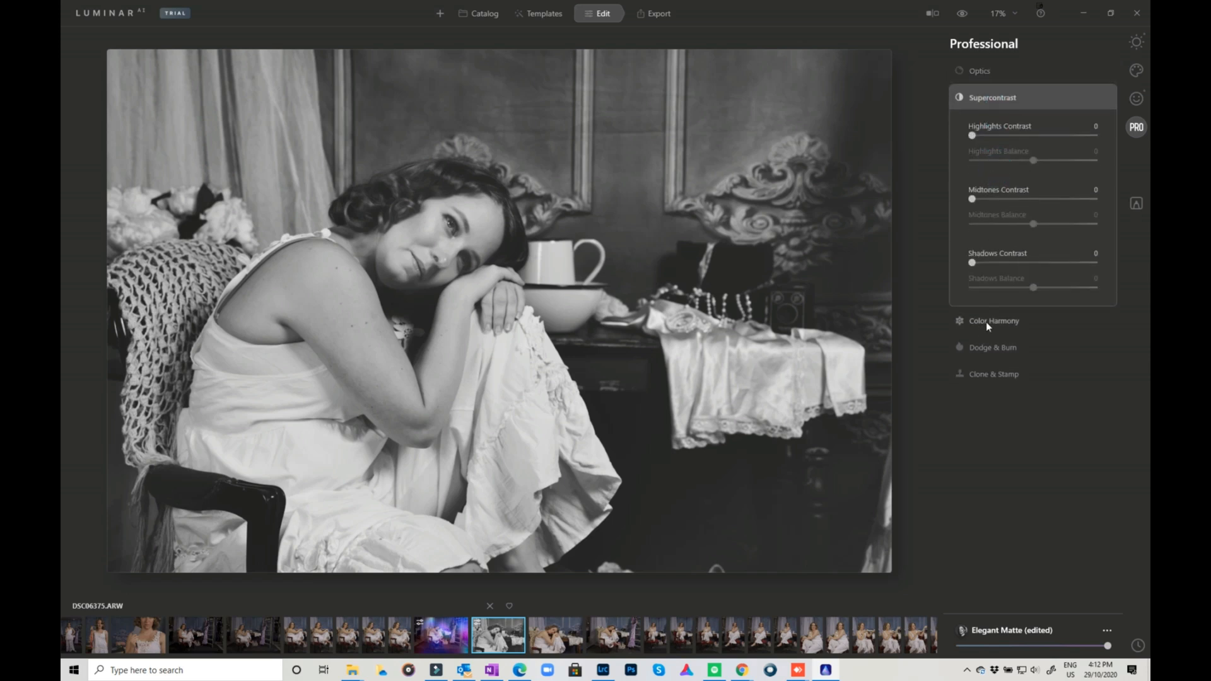
left_click(987, 323)
left_click(998, 282)
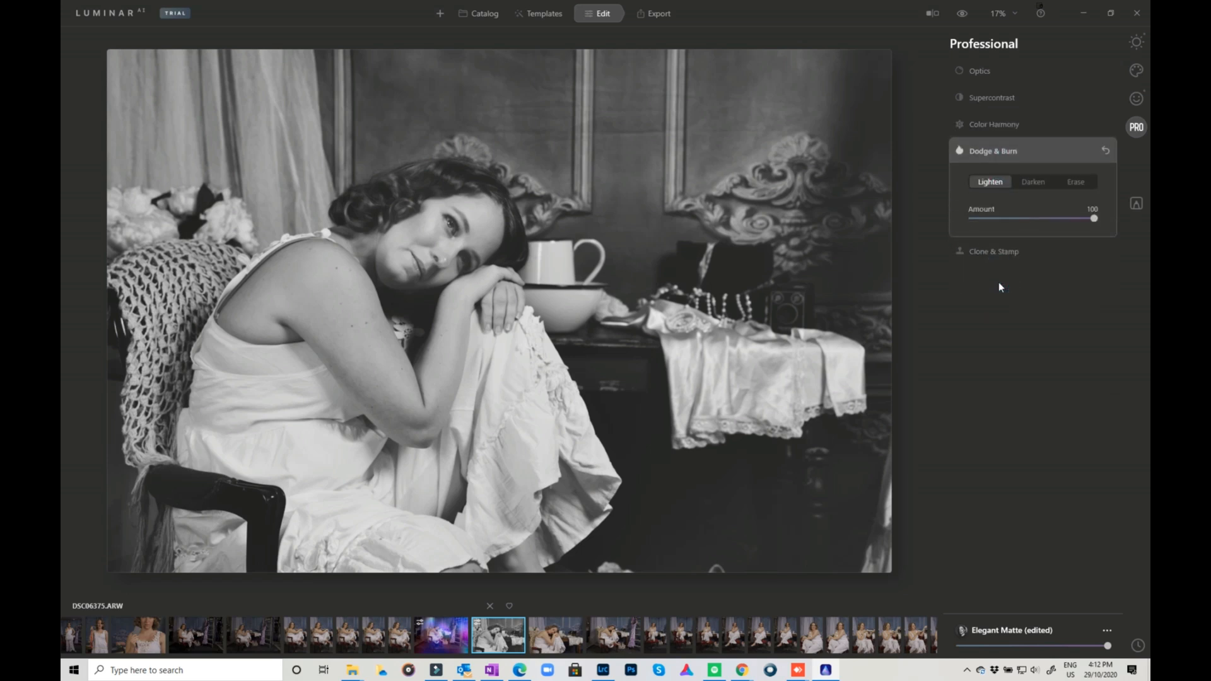
left_click(1136, 98)
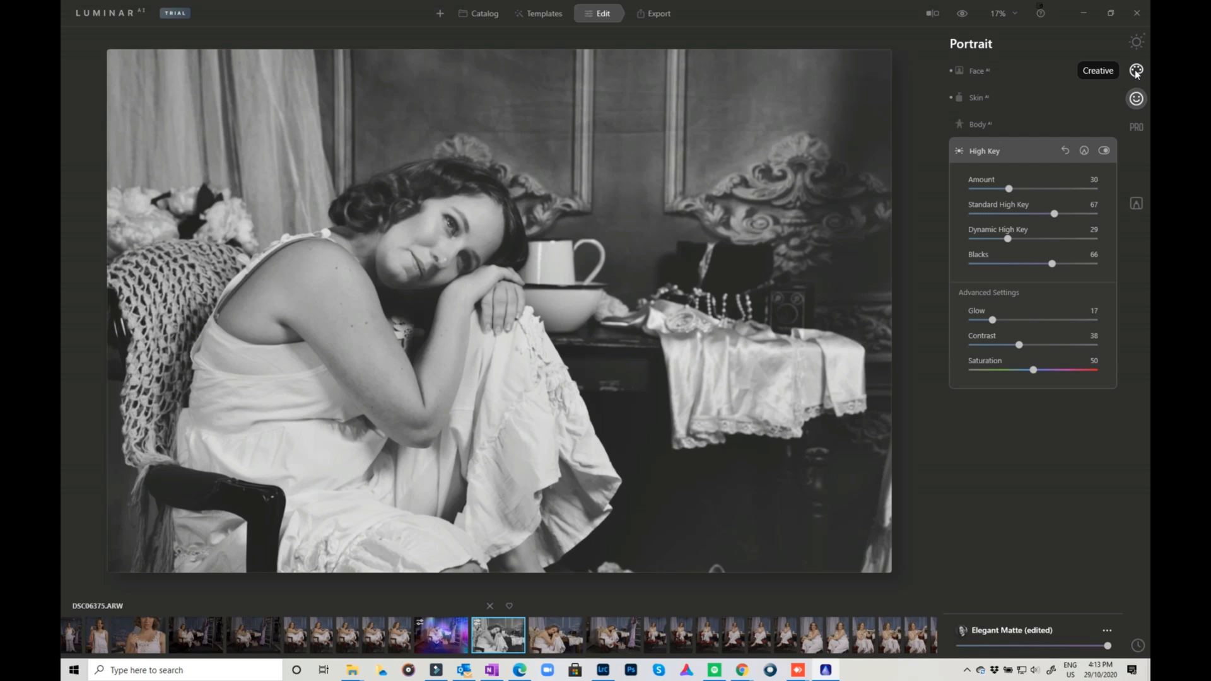
left_click(1135, 71)
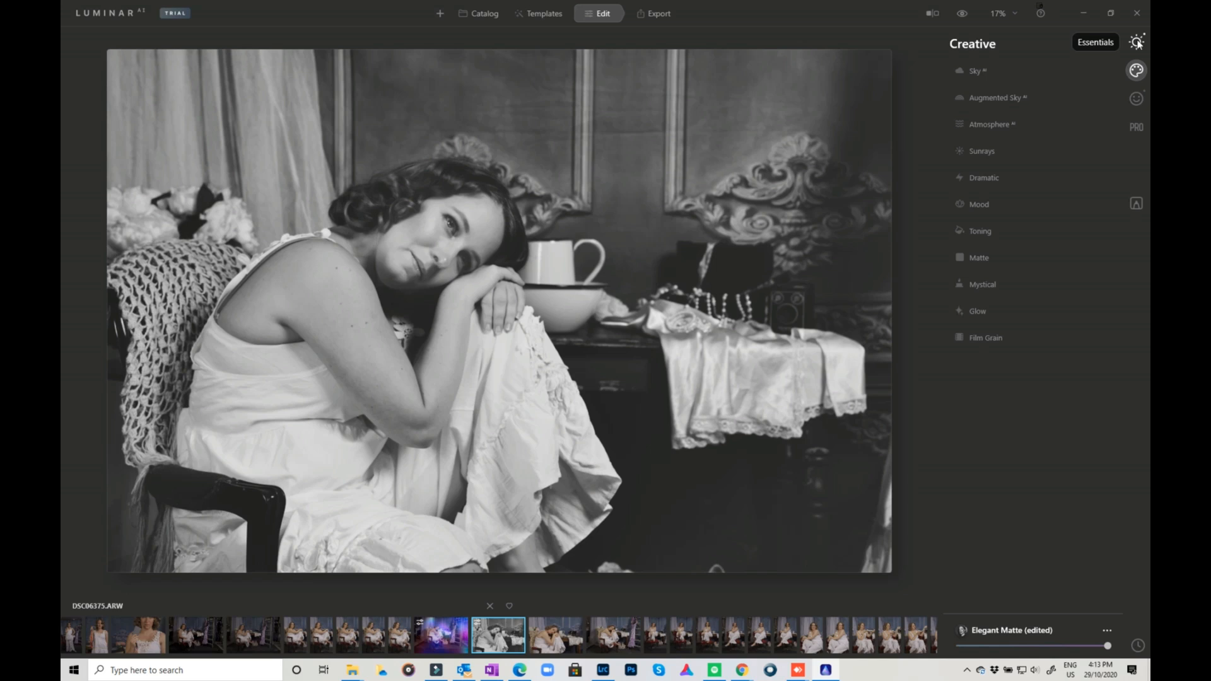
Step: Crop the photo to a 16 : 9 ratio with Composition AI, and apply the crop by proceeding to the export options
left_click(1137, 42)
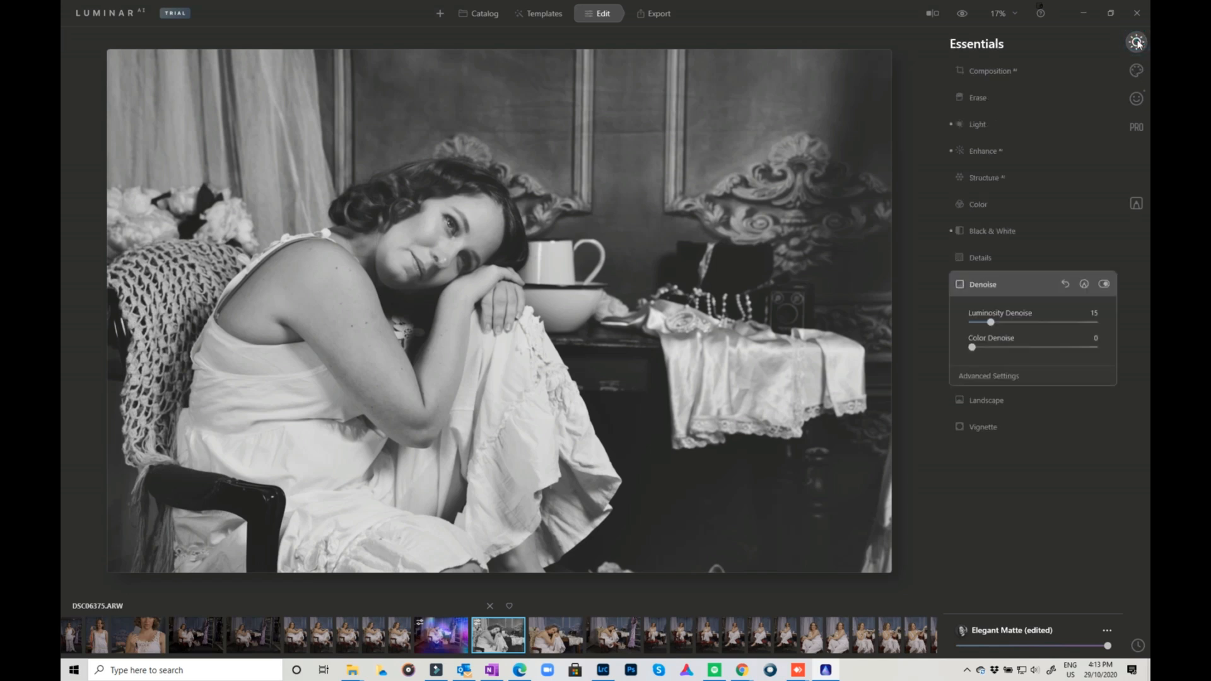
left_click(977, 73)
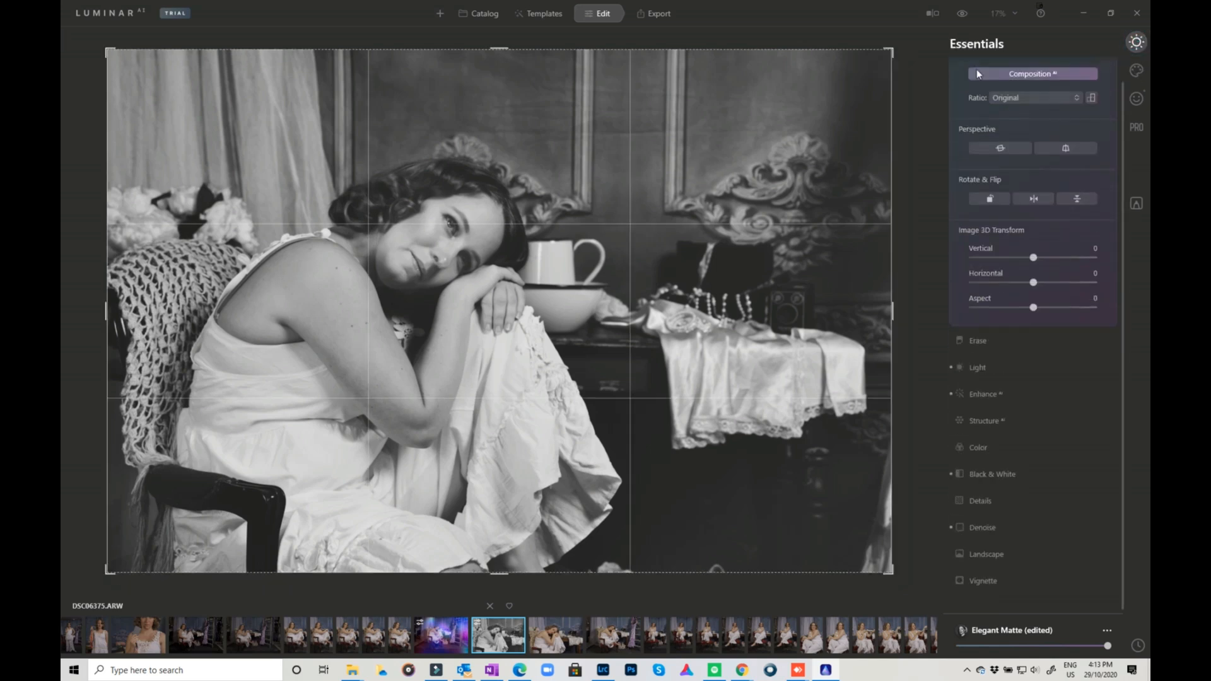
left_click(1077, 98)
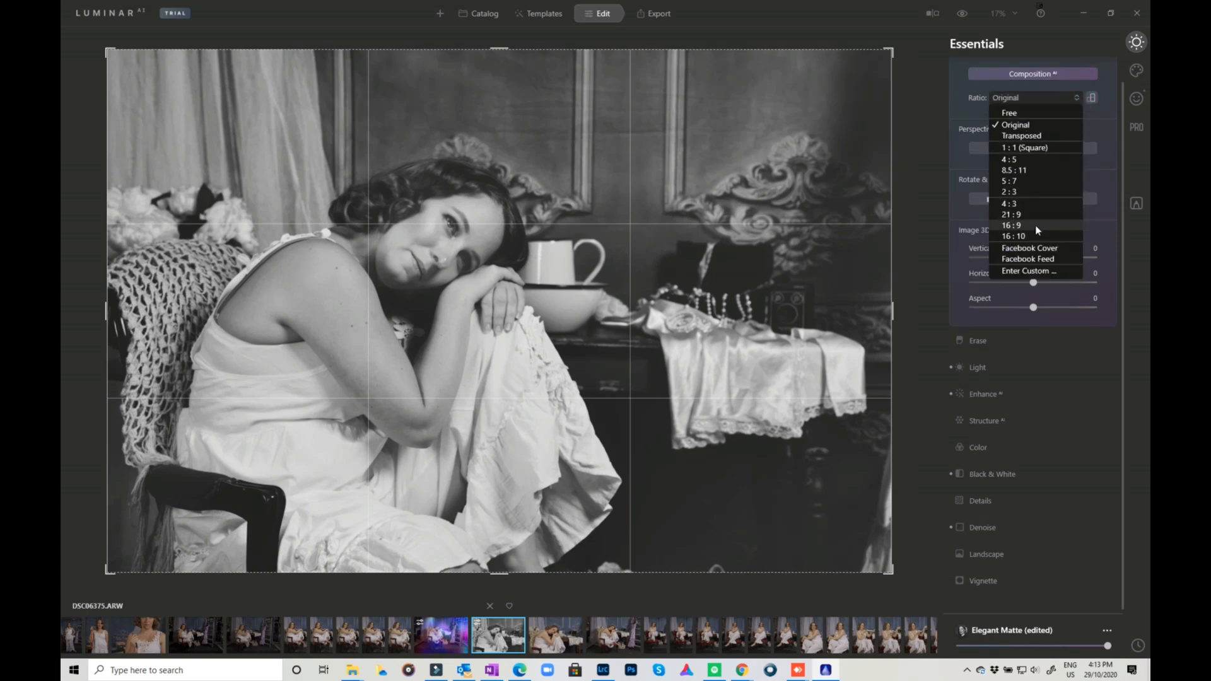
left_click(1037, 226)
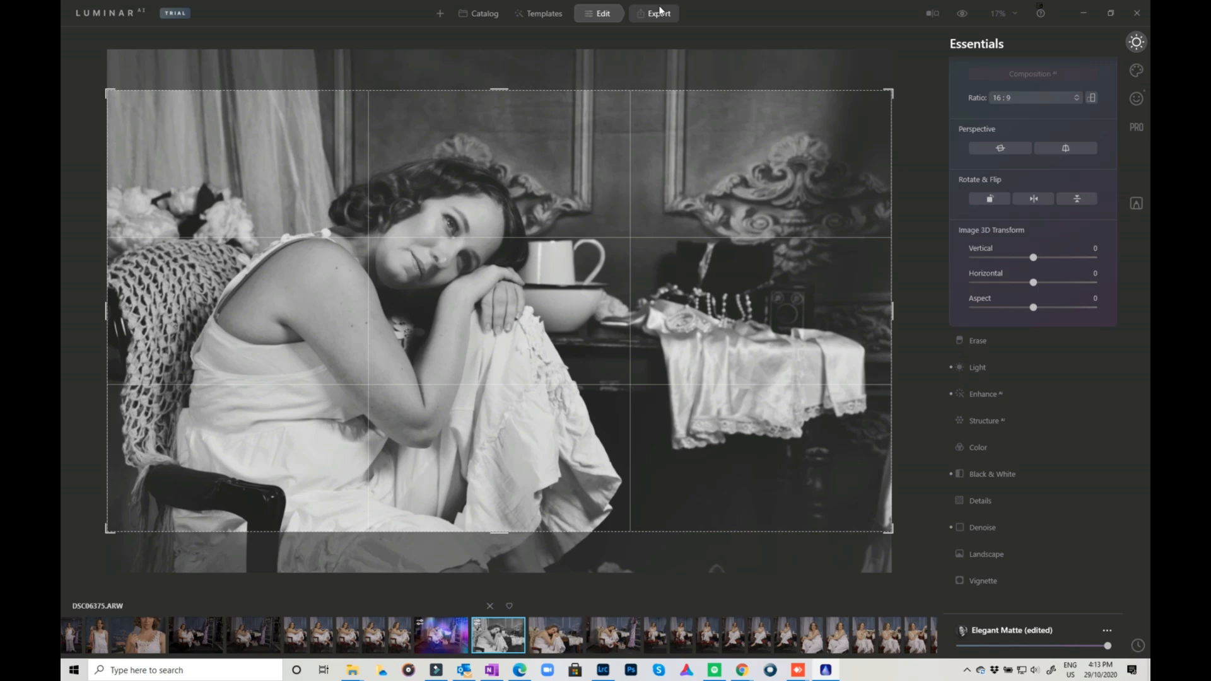
left_click(658, 13)
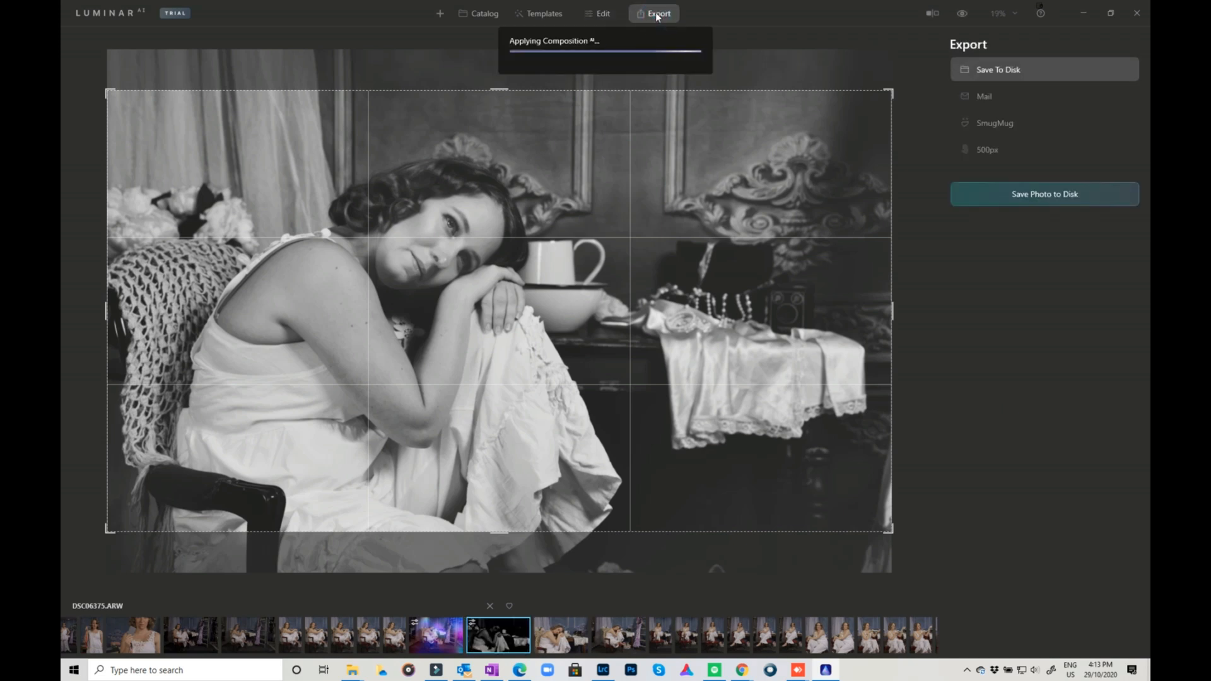